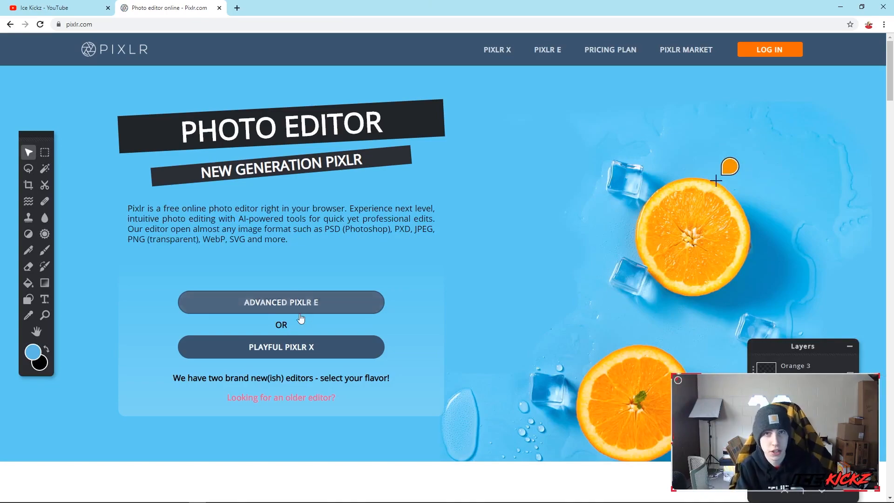
Open the advanced Pixlr E editor and examine the layers of the finished ICE KICKZ banner from the history.
click(313, 311)
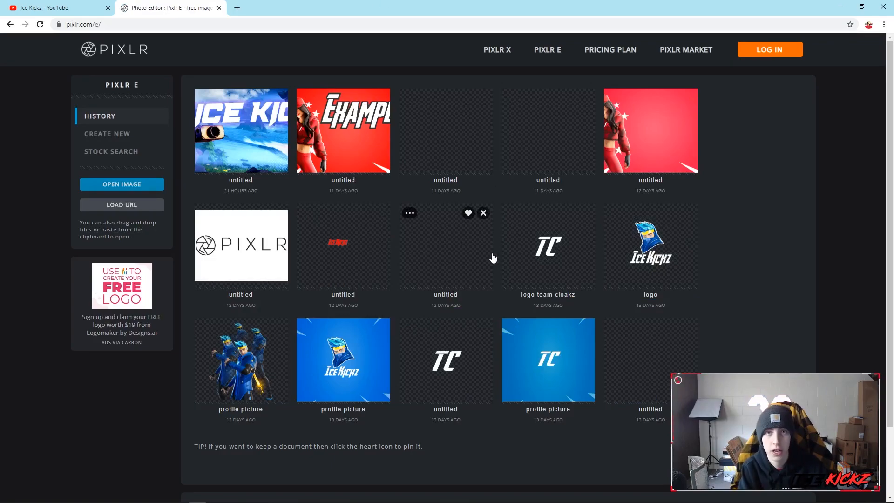
click(247, 139)
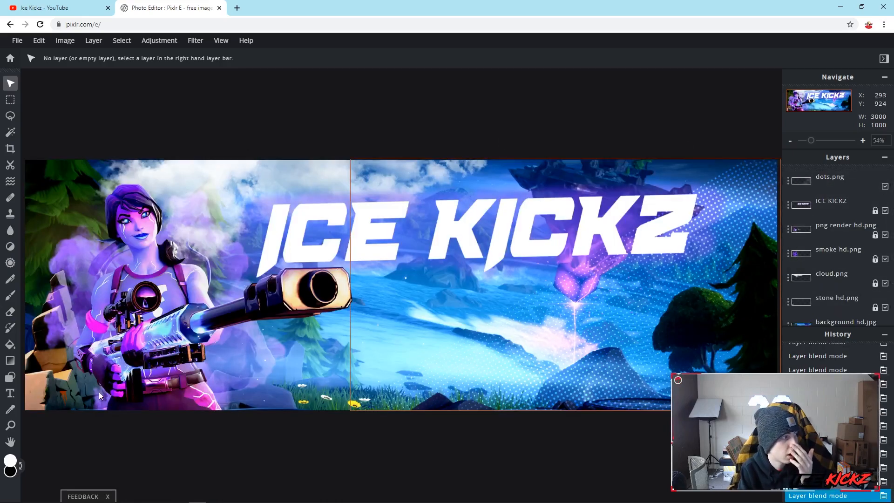
scroll(819, 225, down, 2)
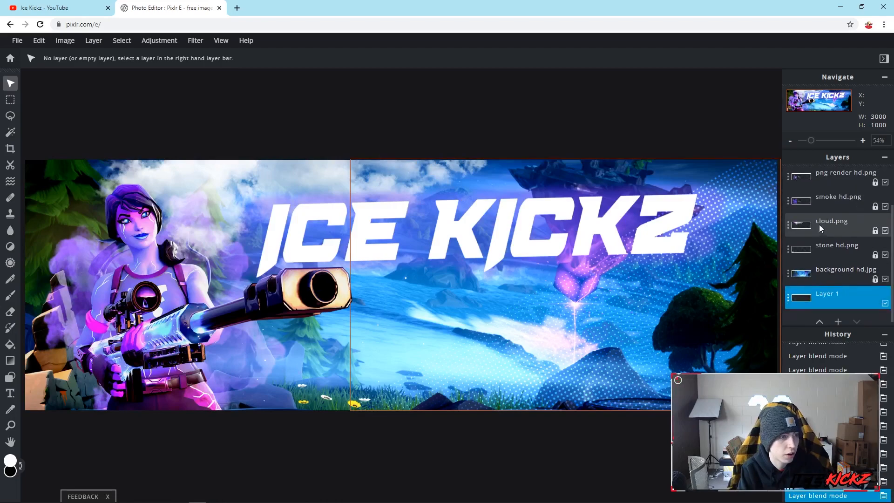
scroll(838, 270, up, 2)
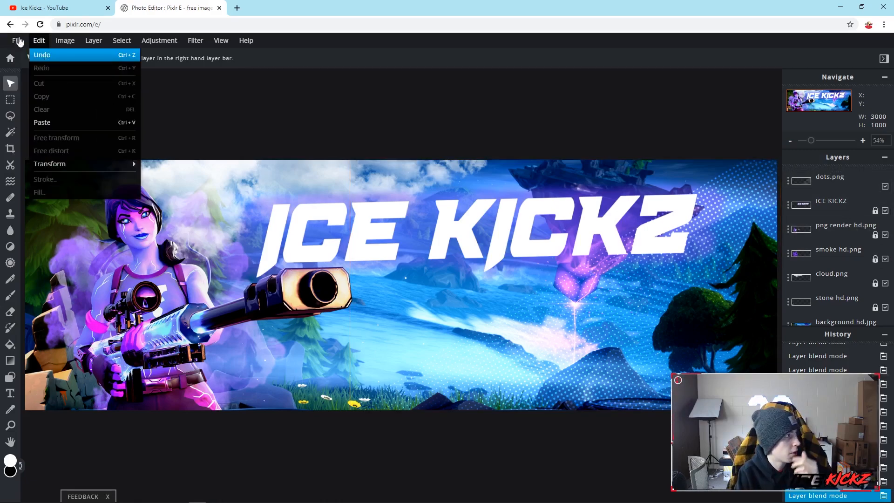
Close the finished banner and create a blank image 3000 px wide and 1000 px high.
mouse_move(17, 41)
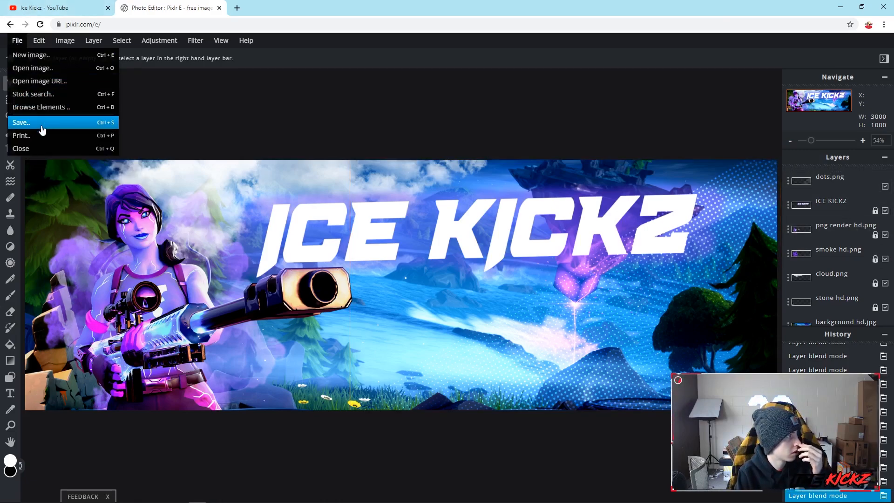
click(37, 148)
click(129, 137)
click(777, 137)
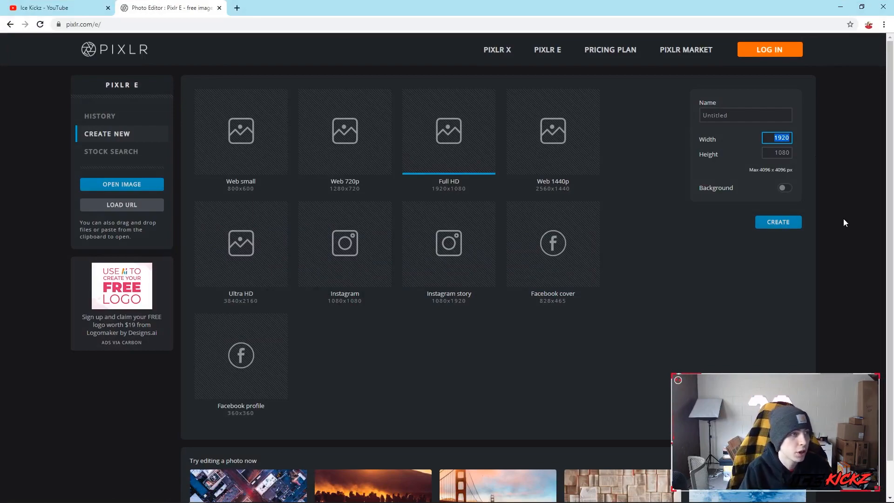
text(3000)
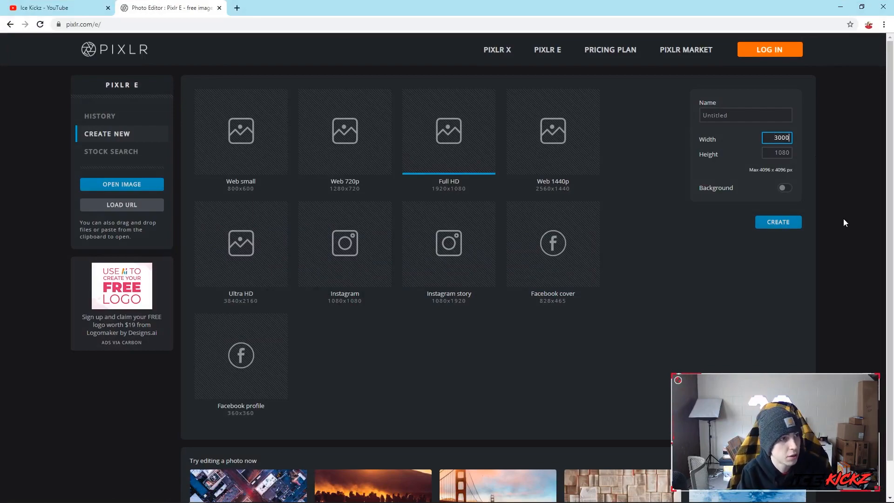
key(Tab)
text(1)
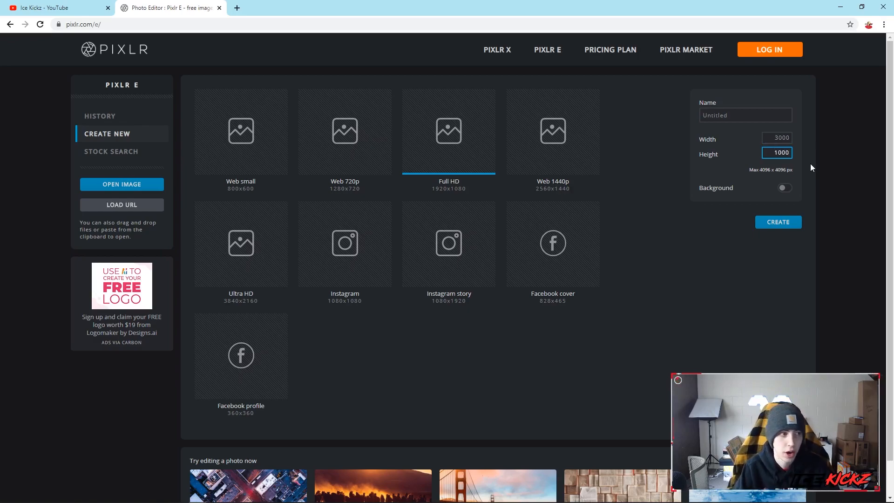
click(781, 224)
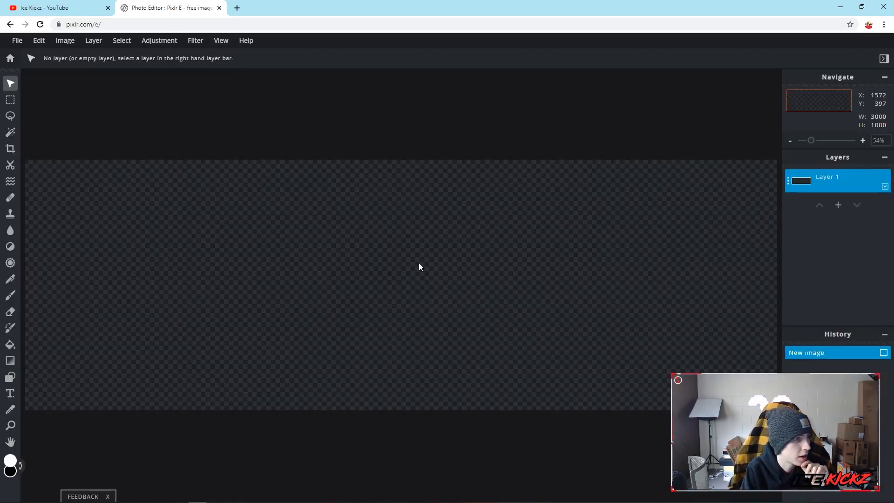
Add the "background hd" image from the Desktop as a new layer filling the canvas.
scroll(419, 263, up, 2)
scroll(419, 263, down, 5)
scroll(435, 251, up, 2)
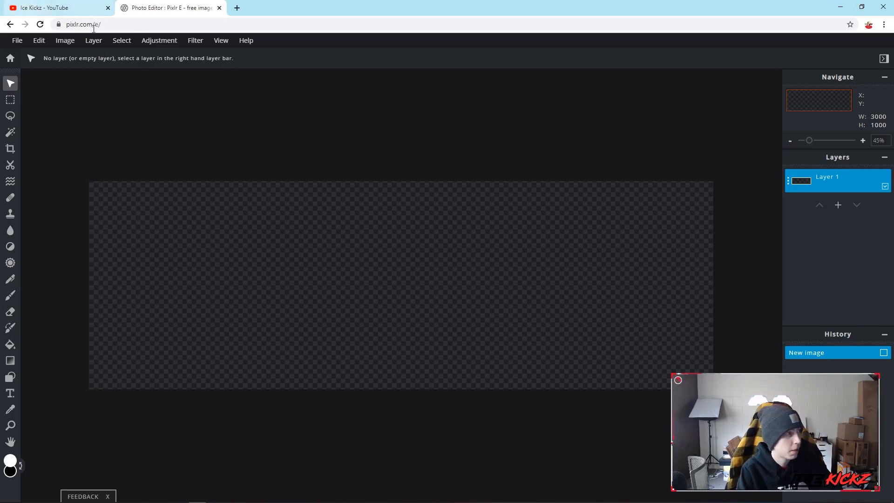
click(93, 42)
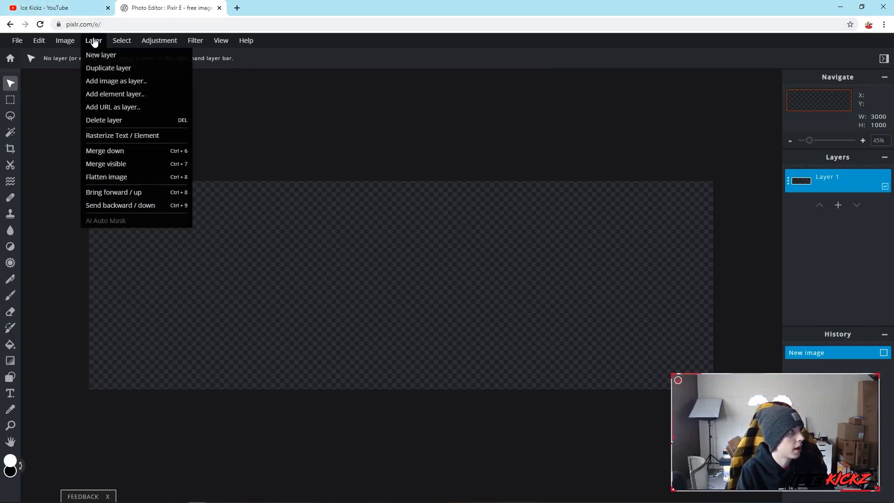
click(124, 79)
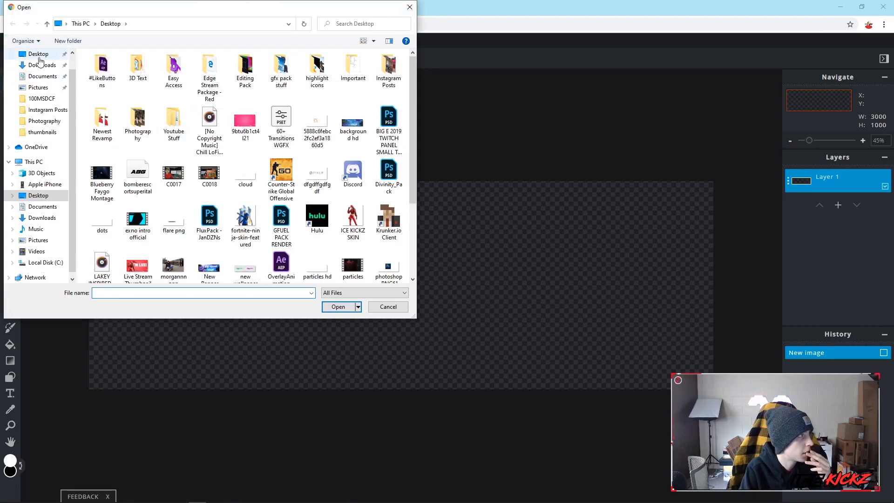
click(37, 54)
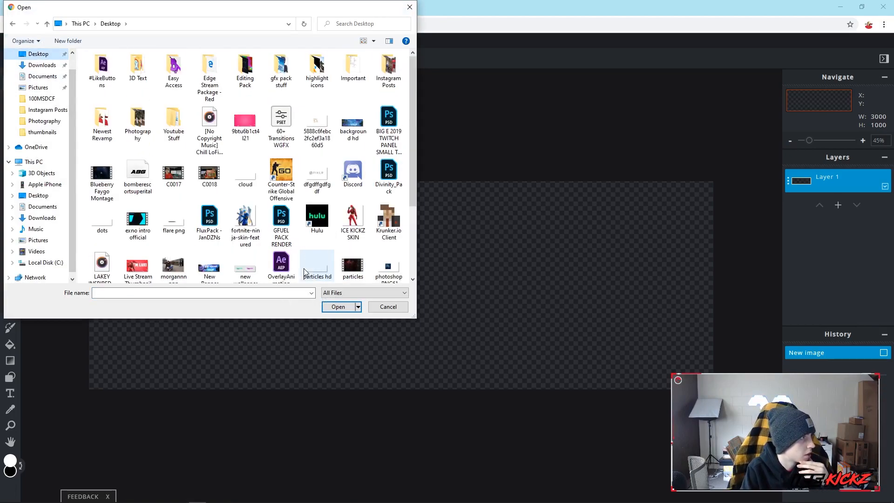
double_click(352, 124)
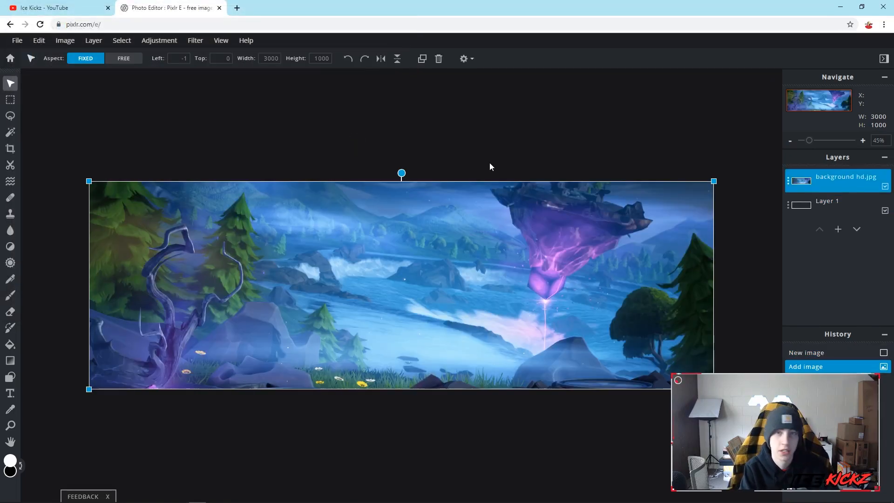
click(617, 135)
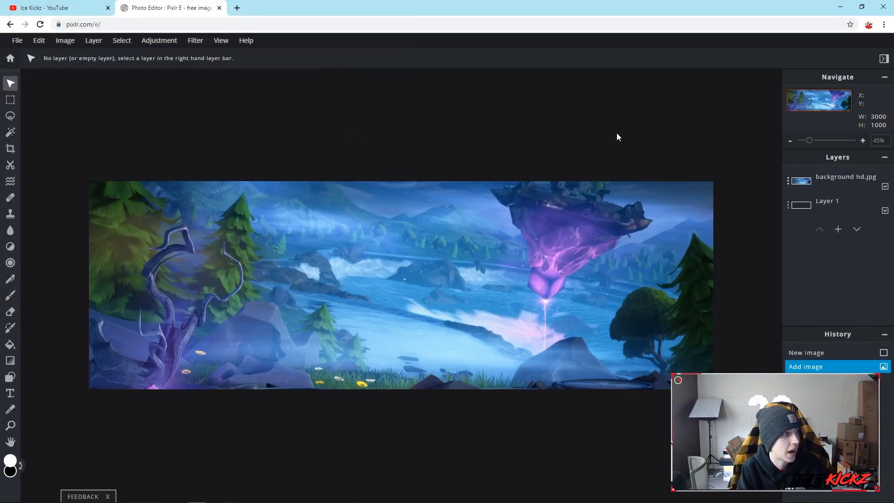
Lock the background hd.jpg layer in position.
click(605, 256)
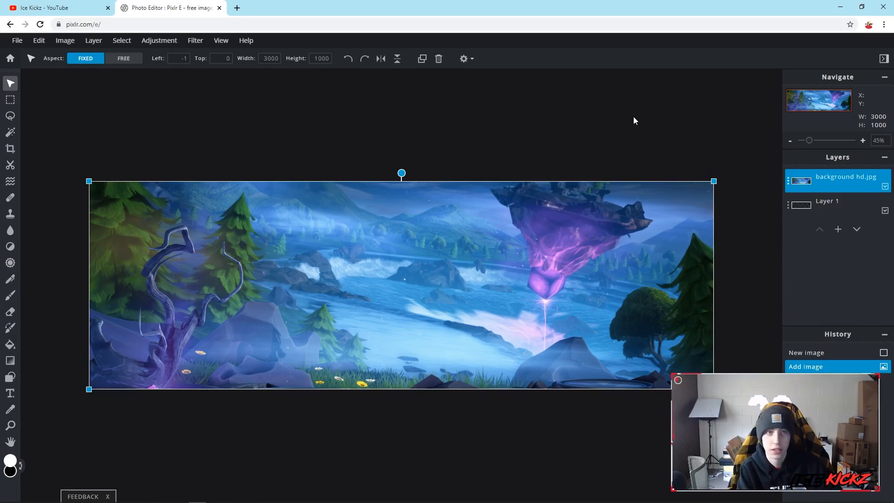
click(787, 181)
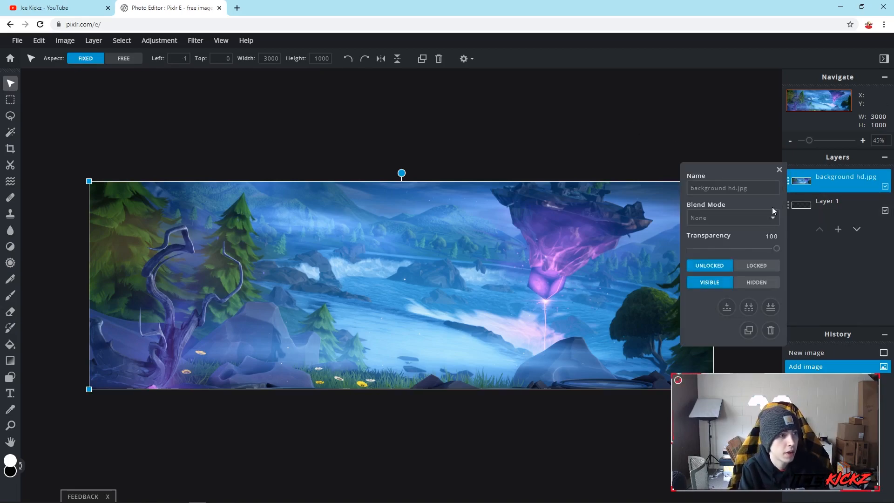
click(756, 267)
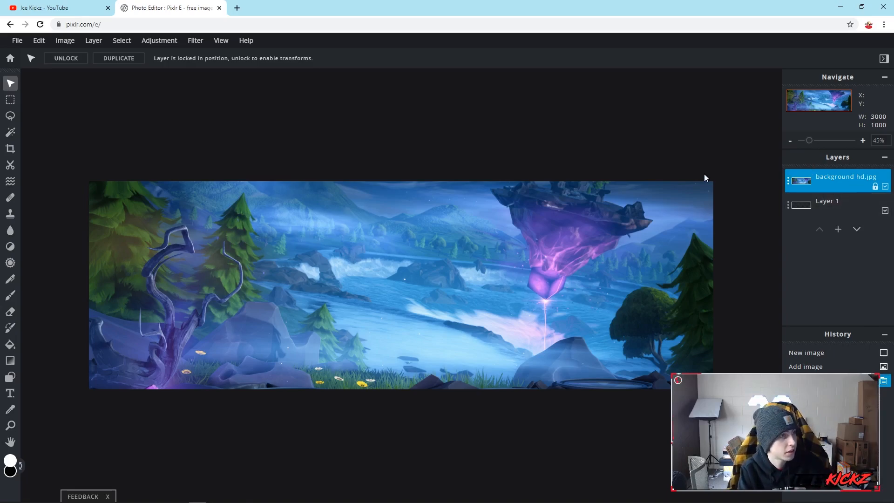
Apply a Brightness & Contrast adjustment to the background layer with the contrast set to 36.
click(157, 41)
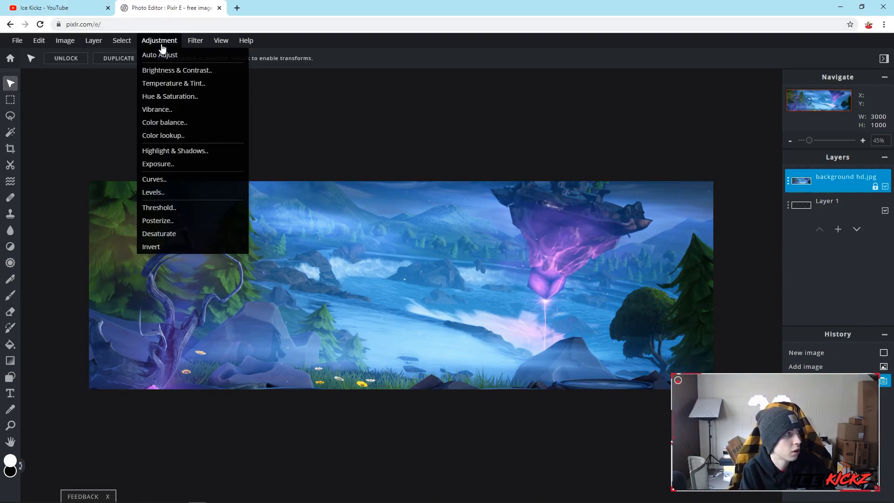
click(206, 75)
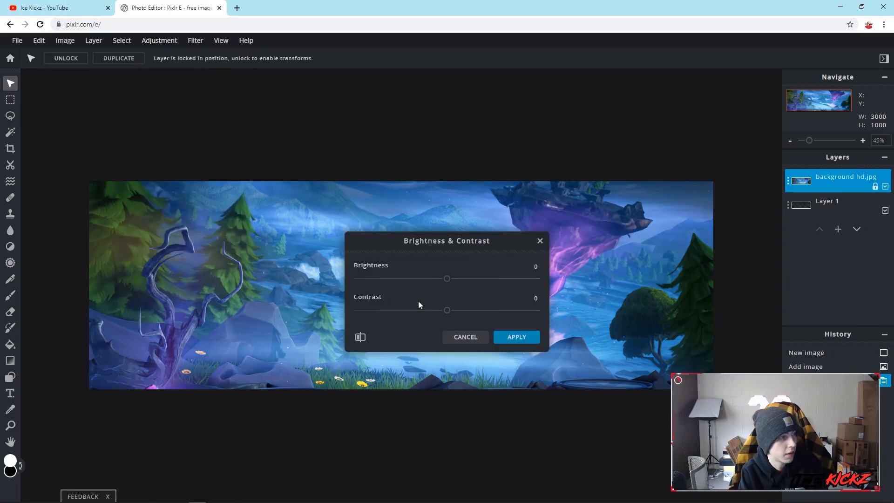
drag(447, 310, 479, 317)
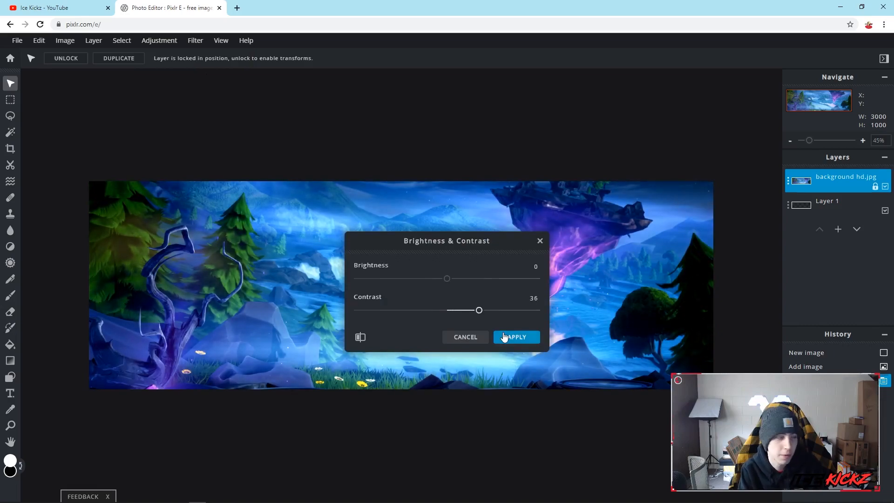
click(516, 339)
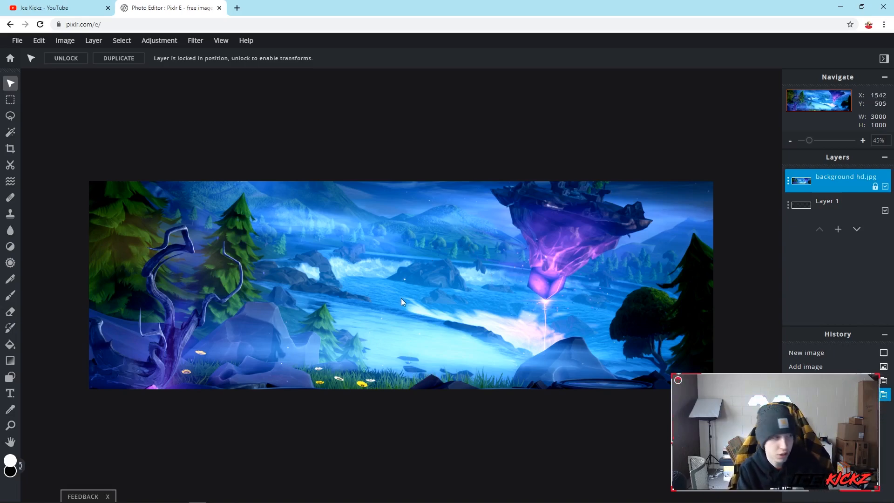
Add the "png render hd" character image from the Desktop as a new layer.
click(95, 42)
click(121, 87)
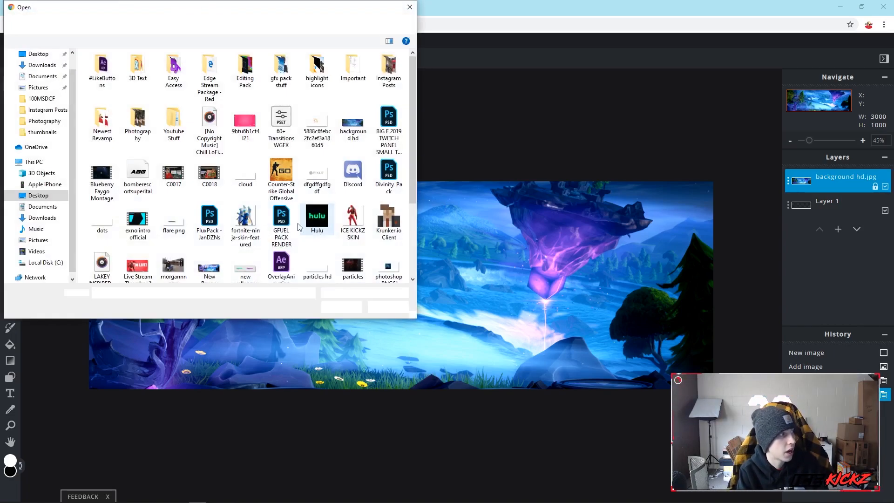
click(41, 55)
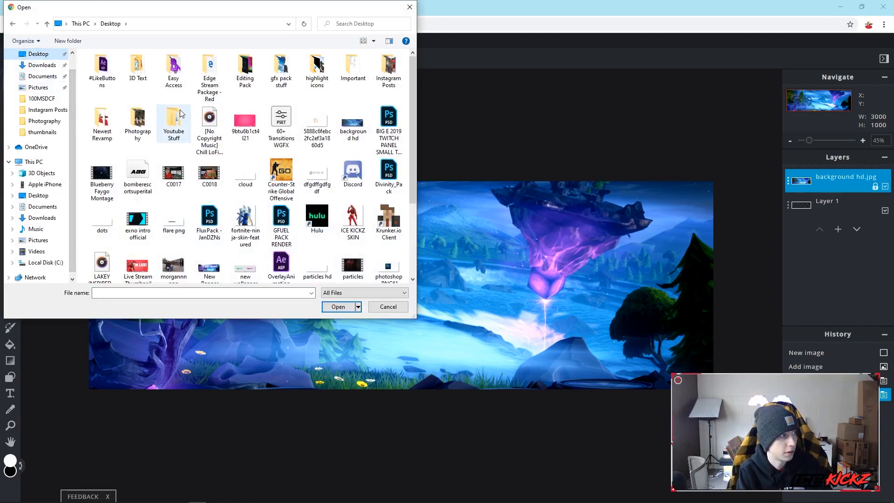
scroll(144, 186, down, 2)
double_click(140, 195)
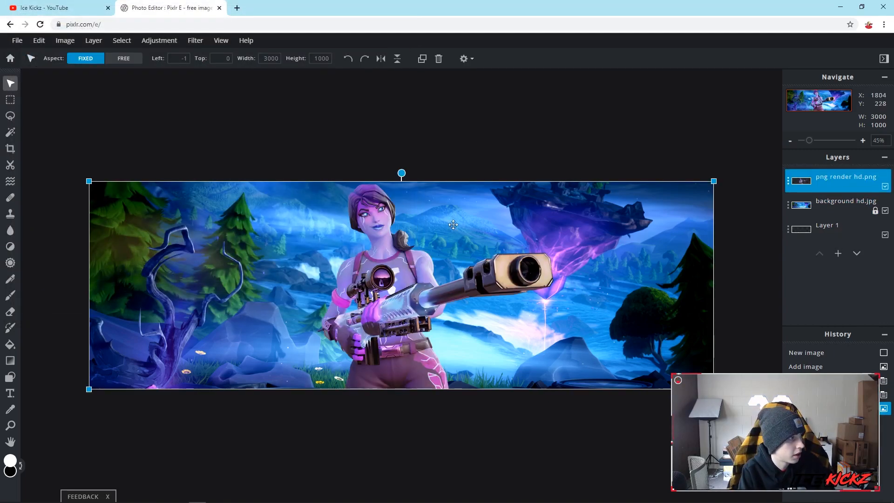
Move the character render to the left part of the banner, at about -938 px from the left and 46 px from the top.
drag(401, 281, 192, 280)
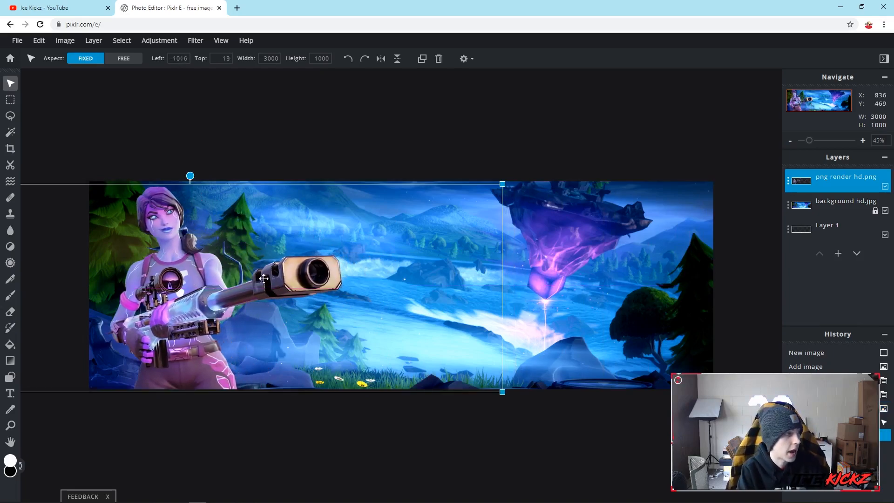
mouse_move(194, 285)
mouse_down()
mouse_move(193, 294)
mouse_move(206, 271)
mouse_move(180, 296)
mouse_move(196, 300)
mouse_up()
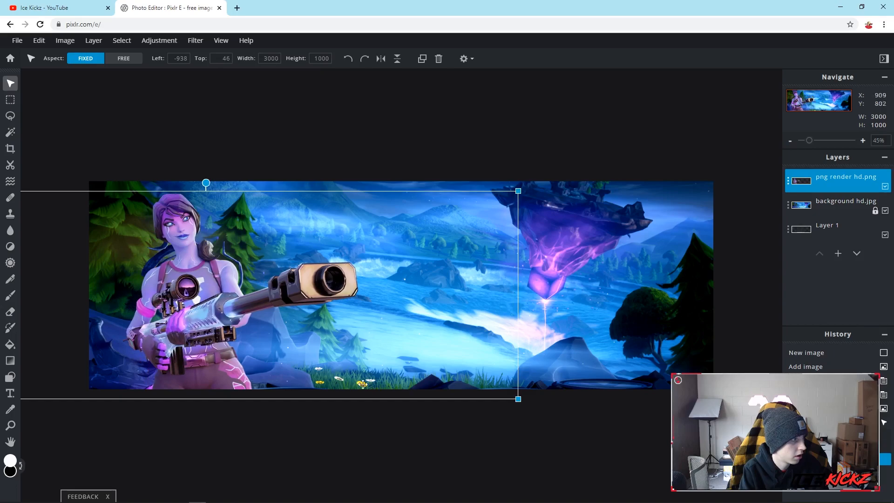
click(493, 453)
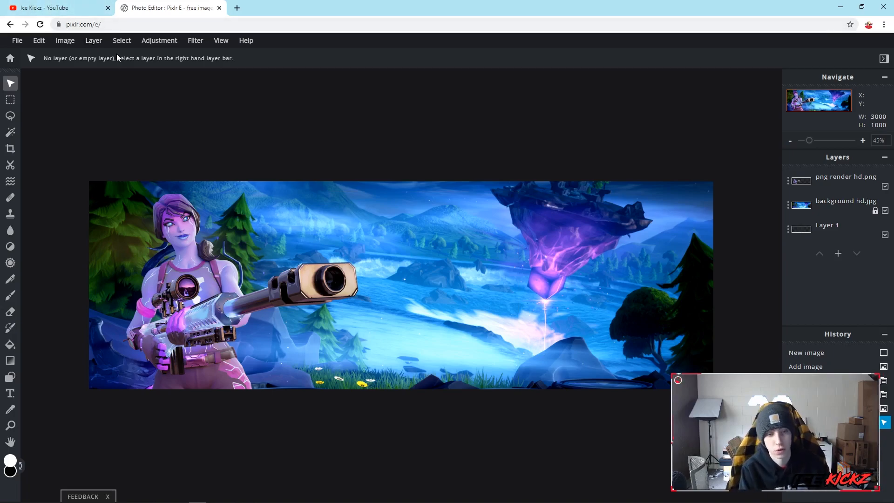
Add the "stone hd" image as a layer and place it in the banner's lower-left corner, at about left -1143 px, top 344 px.
click(93, 41)
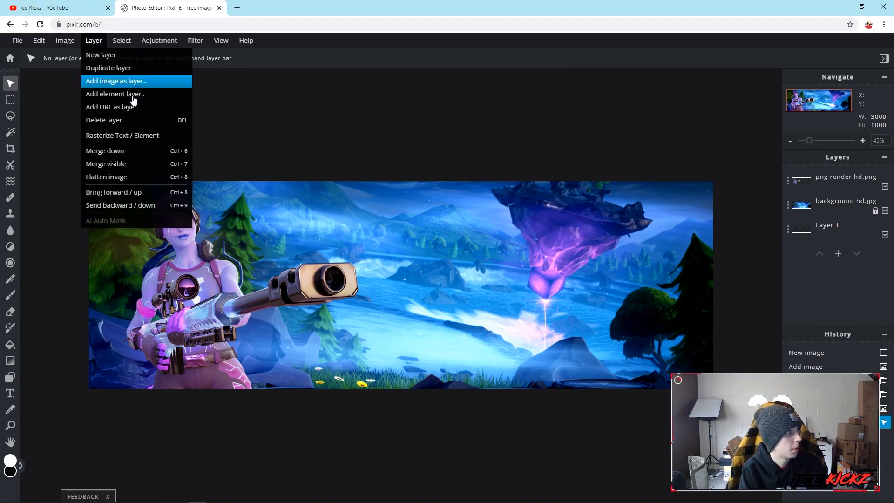
click(134, 85)
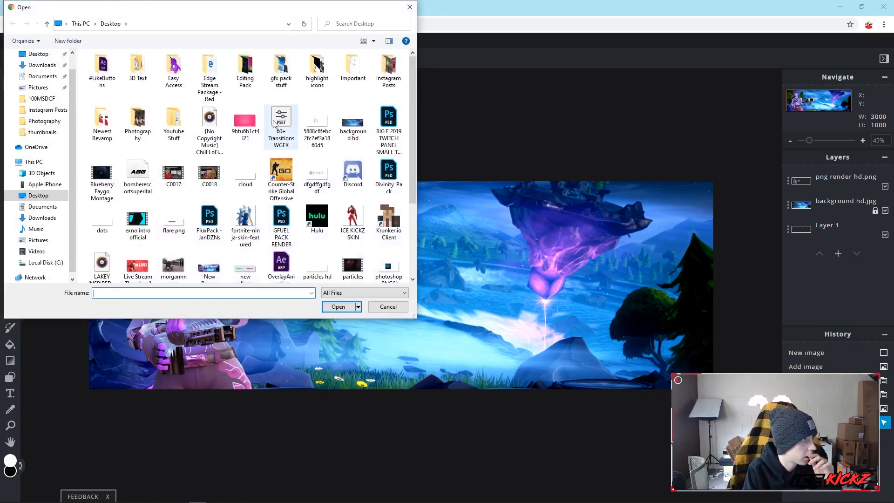
scroll(319, 242, down, 2)
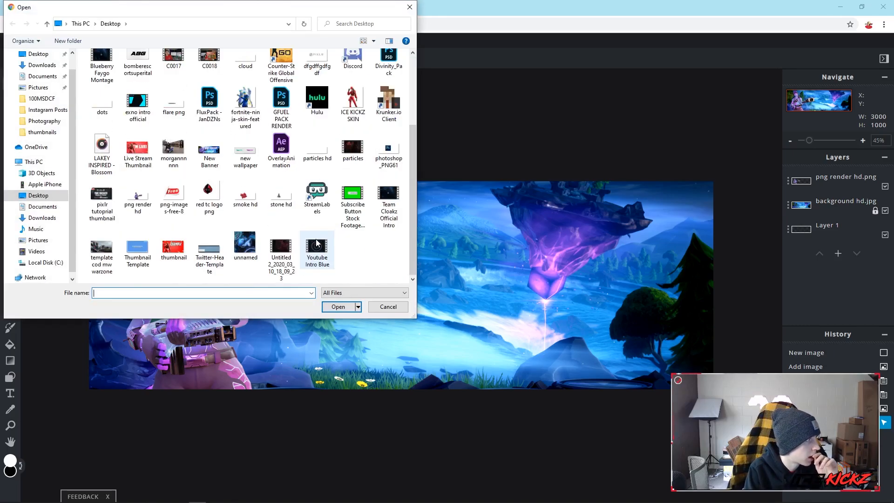
double_click(281, 194)
drag(359, 295, 123, 364)
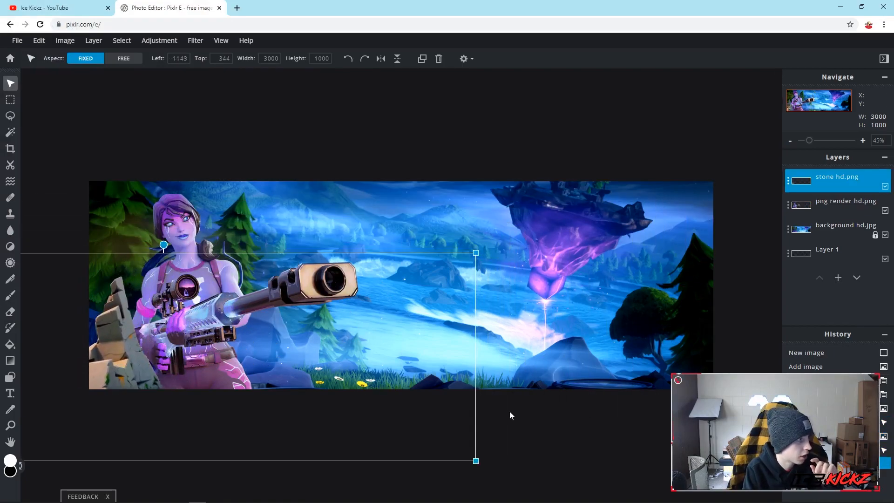
click(550, 423)
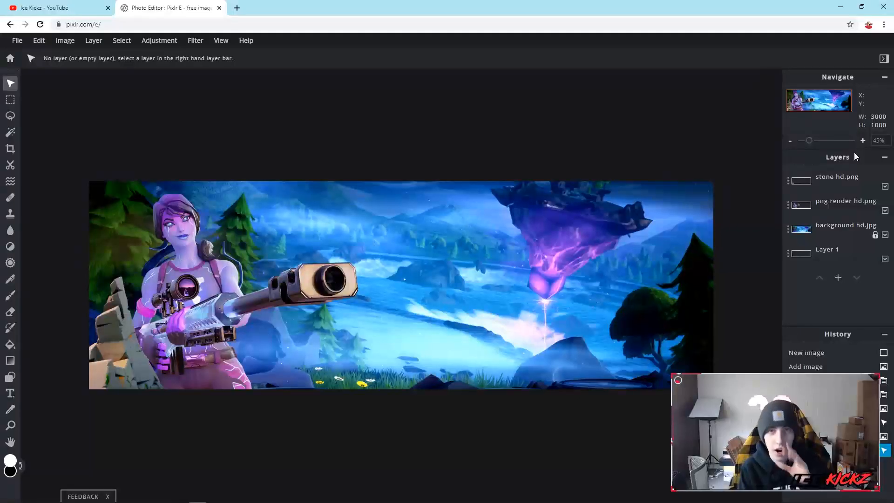
Move the stone hd.png layer directly below the png render hd.png layer and keep it selected.
drag(859, 180, 855, 224)
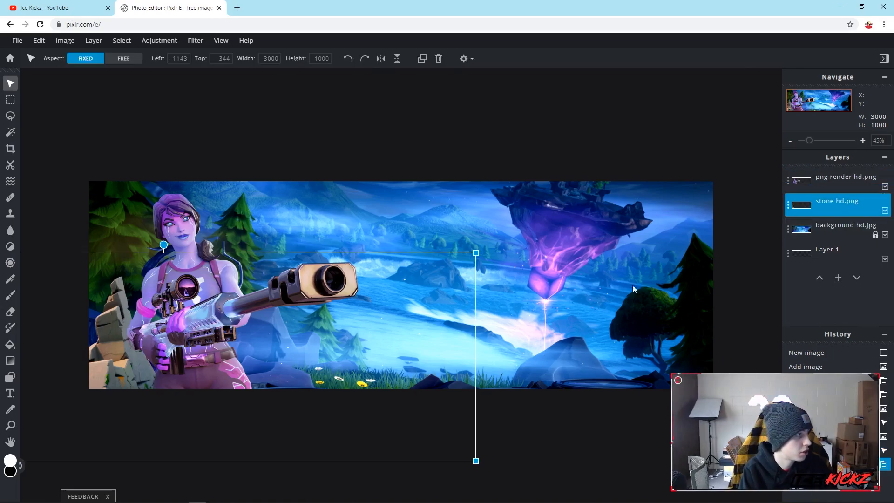
click(587, 424)
click(820, 212)
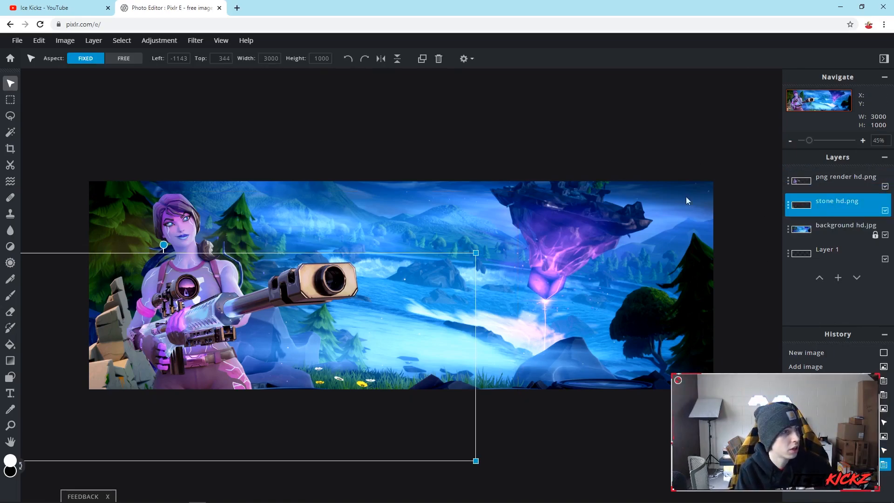
Lock the stone hd.png layer in position and raise its contrast to about 47 with Brightness & Contrast.
click(789, 205)
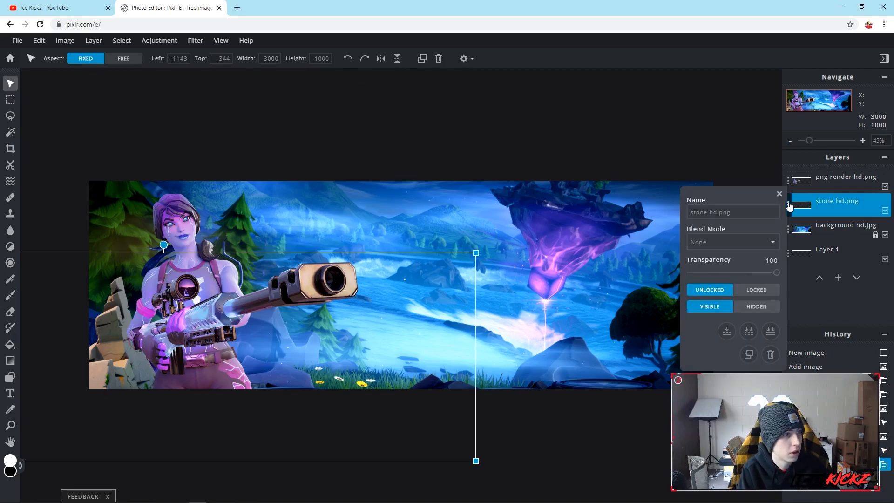
click(758, 289)
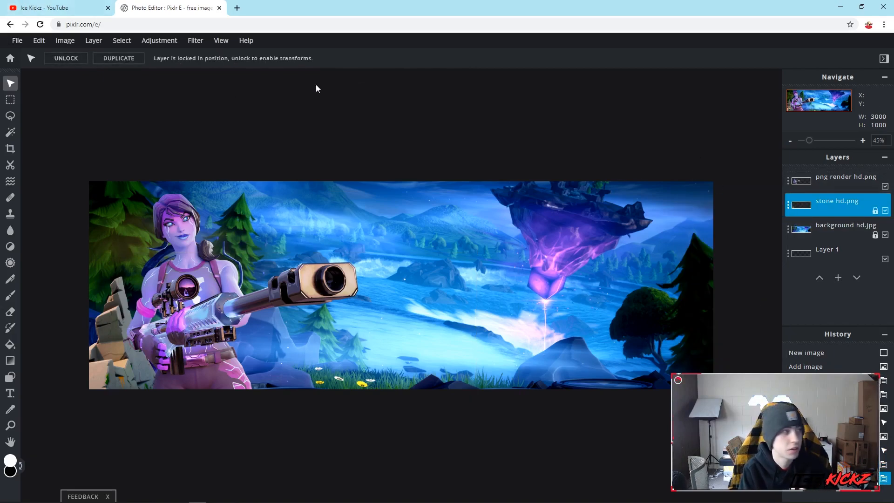
click(158, 41)
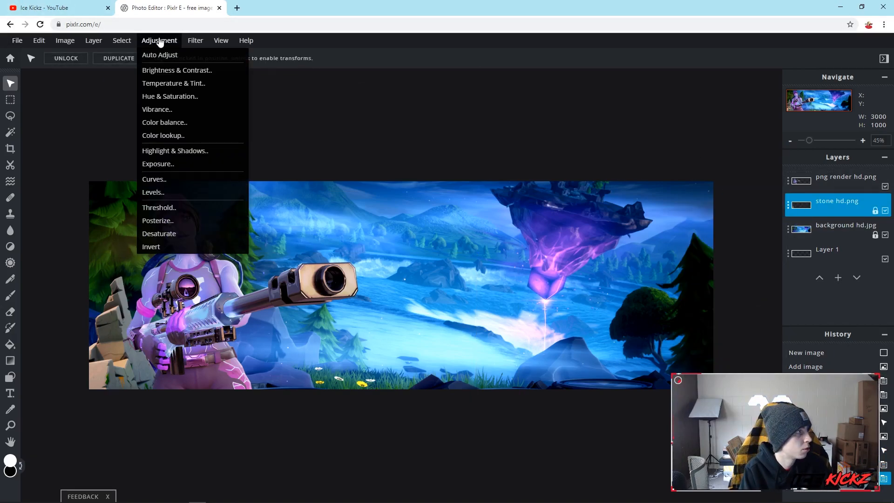
click(189, 69)
drag(448, 315, 481, 320)
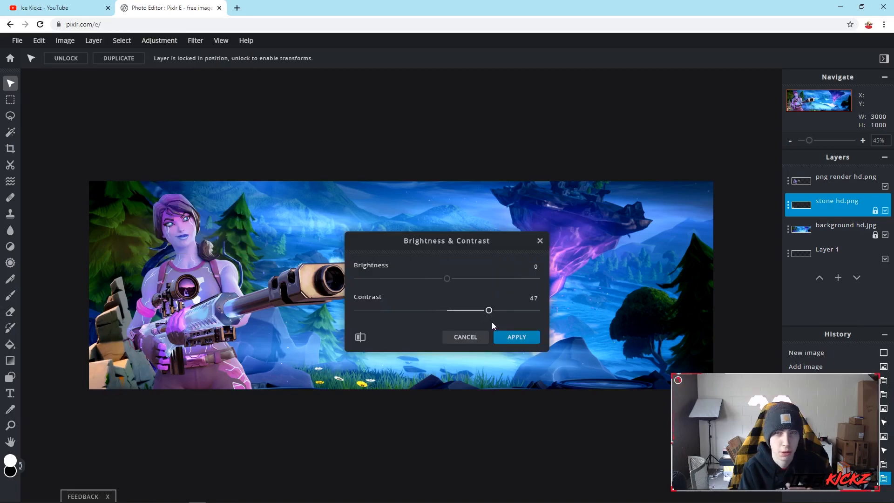
click(521, 337)
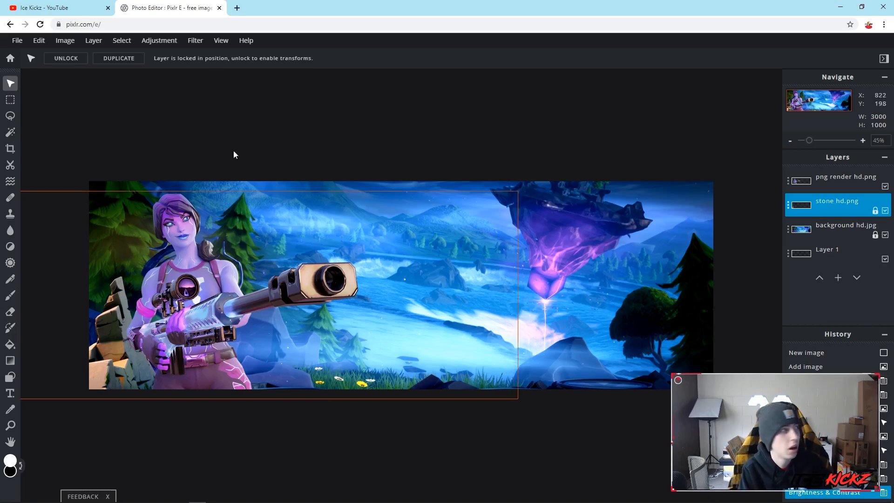
Add the smoke image from the Desktop as a layer and place it over the character, at about left -804 px, top 103 px.
click(93, 41)
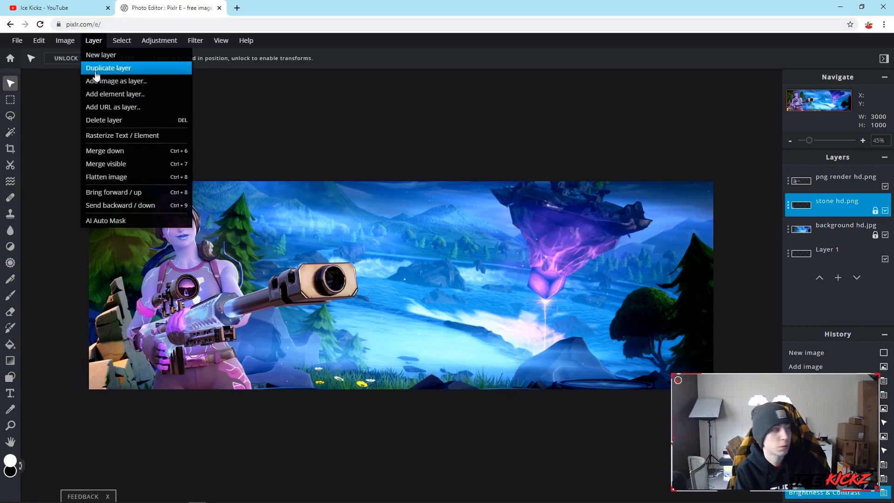
click(135, 84)
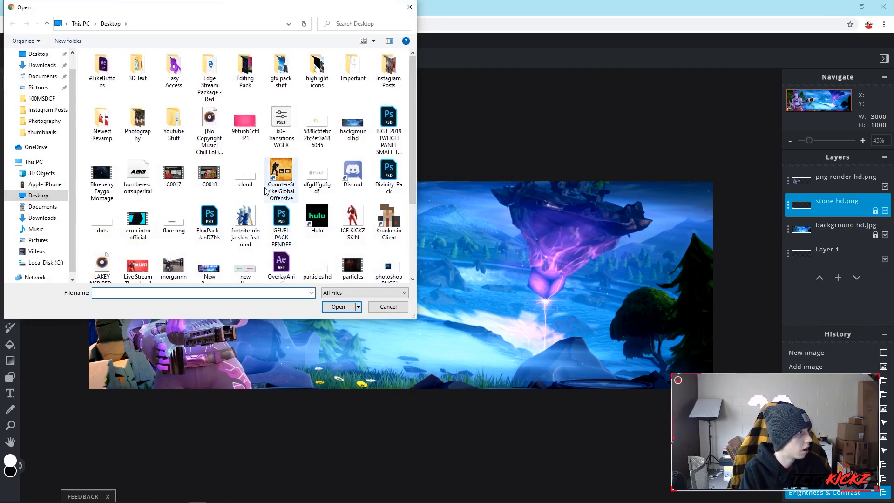
scroll(283, 211, down, 3)
click(247, 195)
double_click(248, 195)
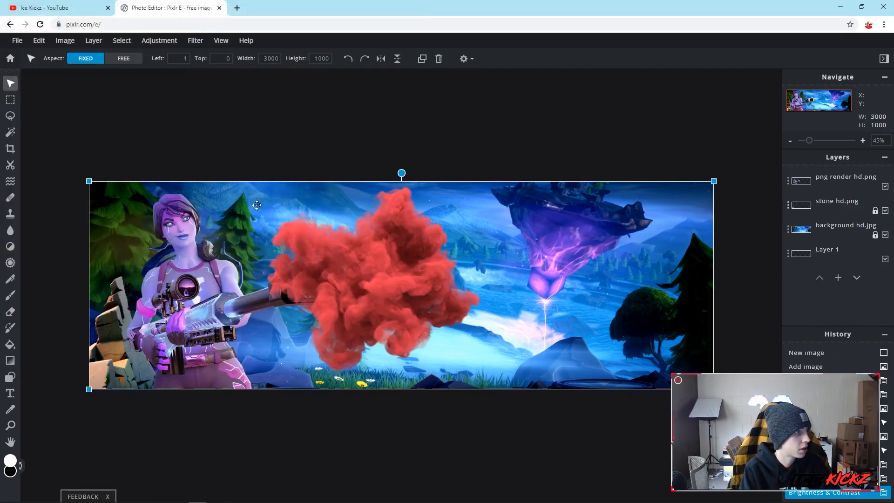
drag(412, 247, 244, 273)
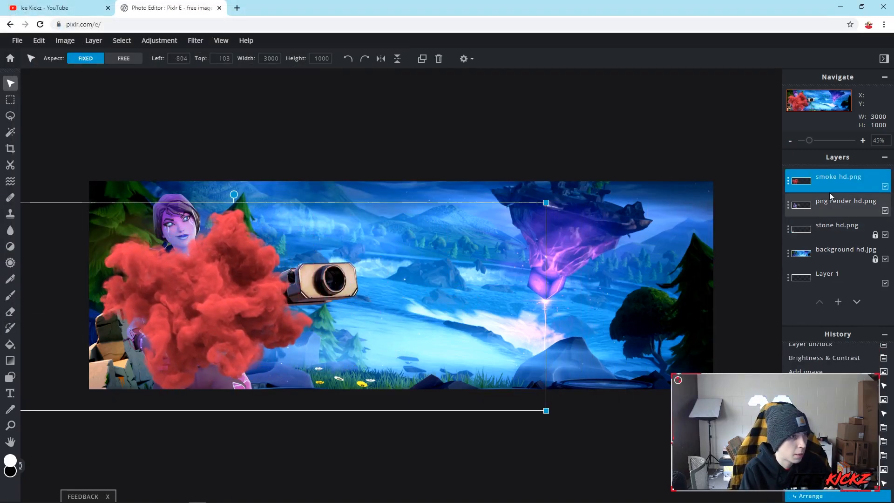
Move the smoke hd.png layer directly below png render hd.png and stretch it with free aspect to about 2962 × 1241 px.
drag(831, 186, 838, 219)
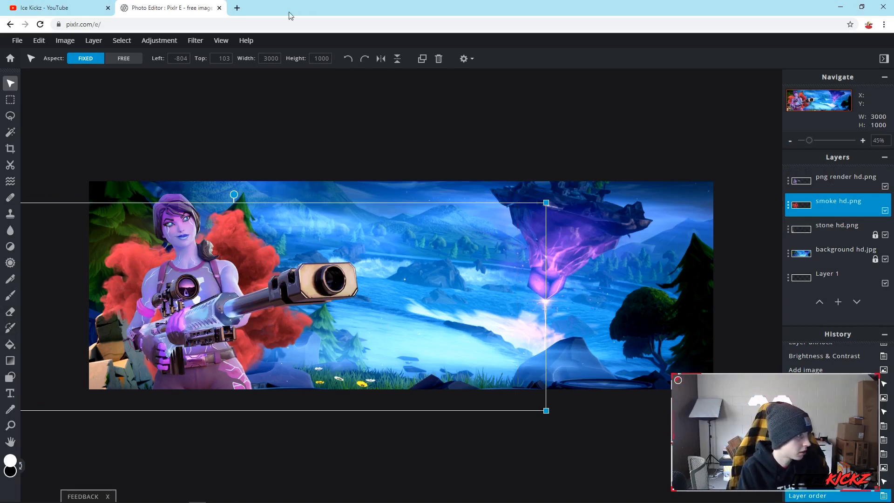
click(128, 60)
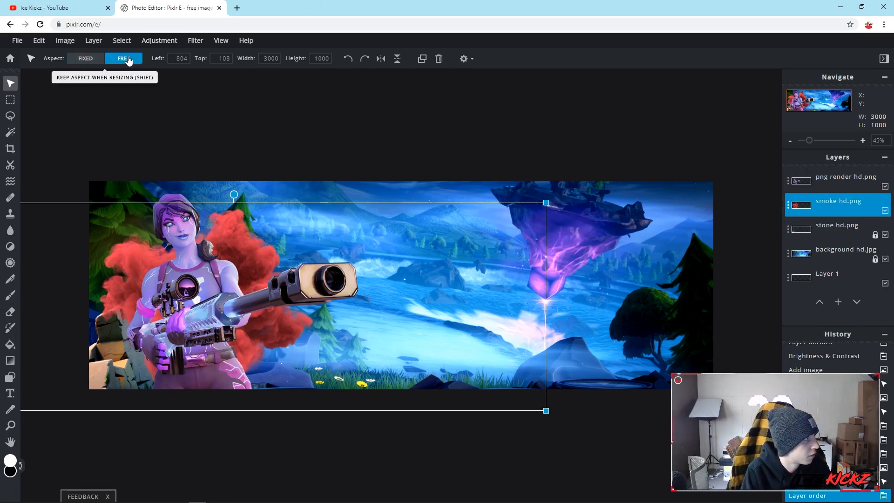
drag(547, 203, 538, 152)
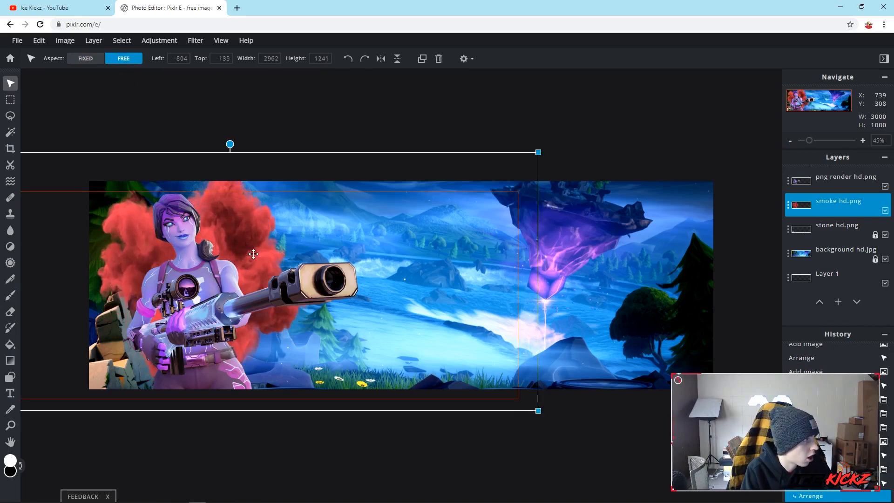
Reposition the character render to about left -925 px, top 0 px, and lock its layer.
click(527, 371)
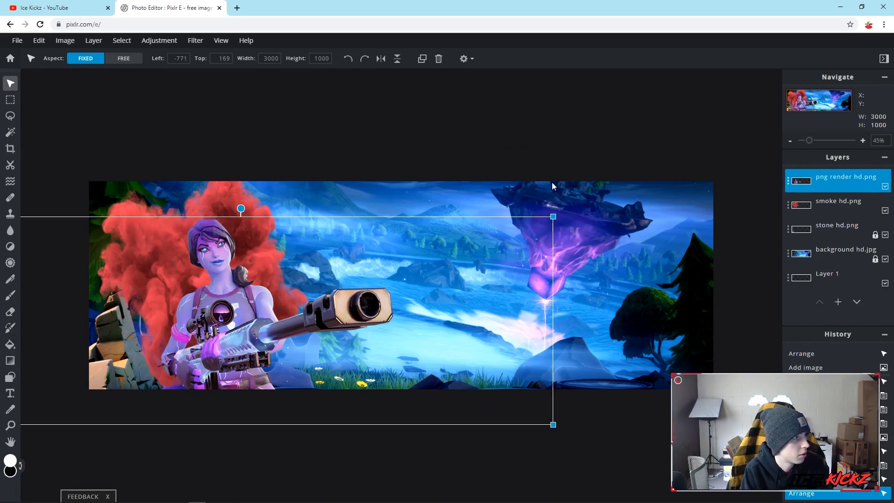
mouse_move(213, 240)
mouse_down()
mouse_move(257, 301)
mouse_move(252, 243)
mouse_move(242, 230)
mouse_move(223, 242)
mouse_move(216, 232)
mouse_up()
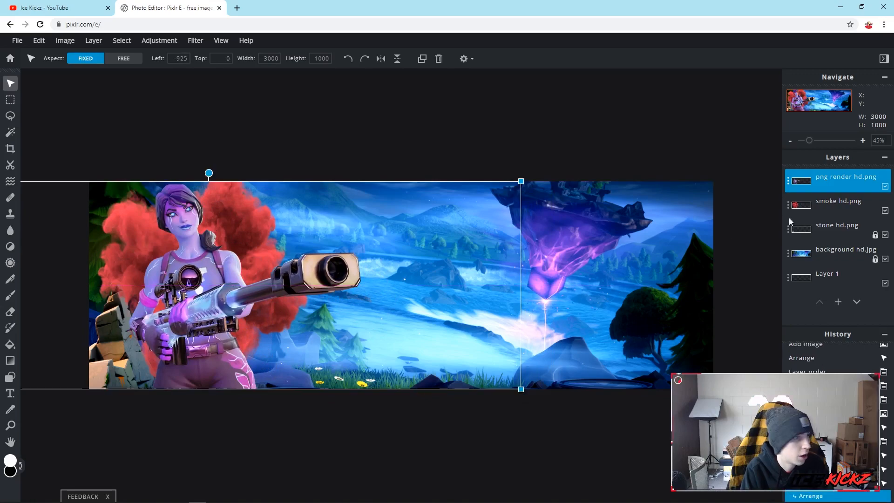
click(788, 180)
click(752, 263)
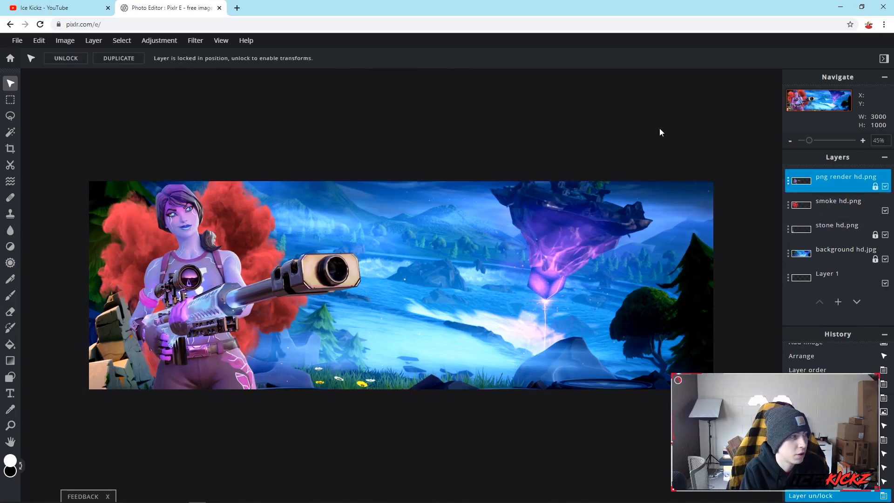
Move the smoke lower behind the character, to about left -773 px, top 54 px.
click(815, 232)
click(789, 231)
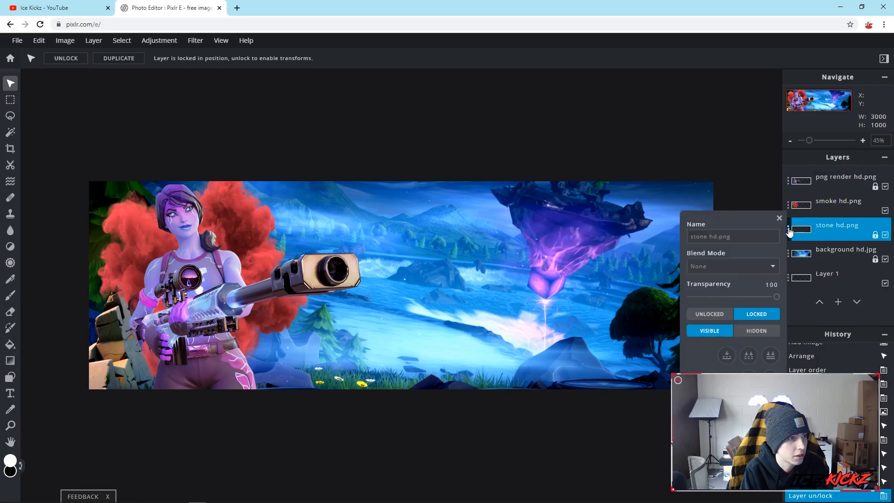
click(838, 205)
drag(259, 222, 252, 264)
click(387, 316)
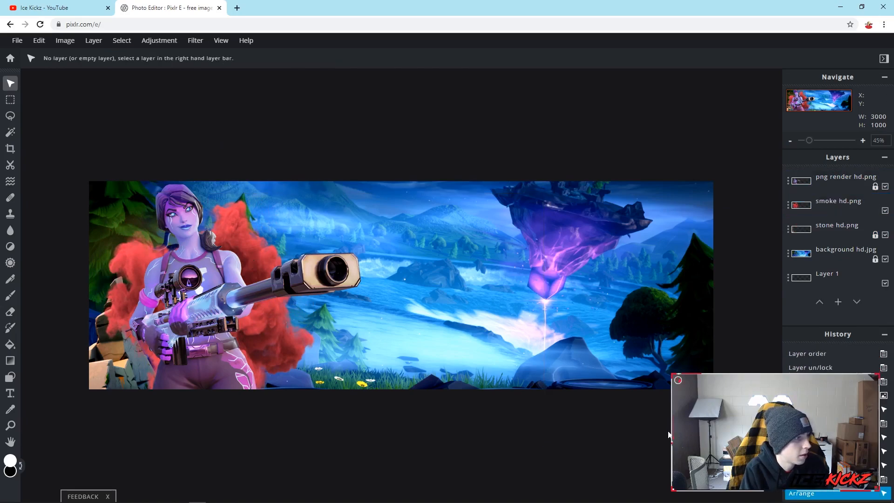
Recolor the smoke hd.png layer purple with Hue & Saturation, using hue -65 and saturation -2.
click(876, 211)
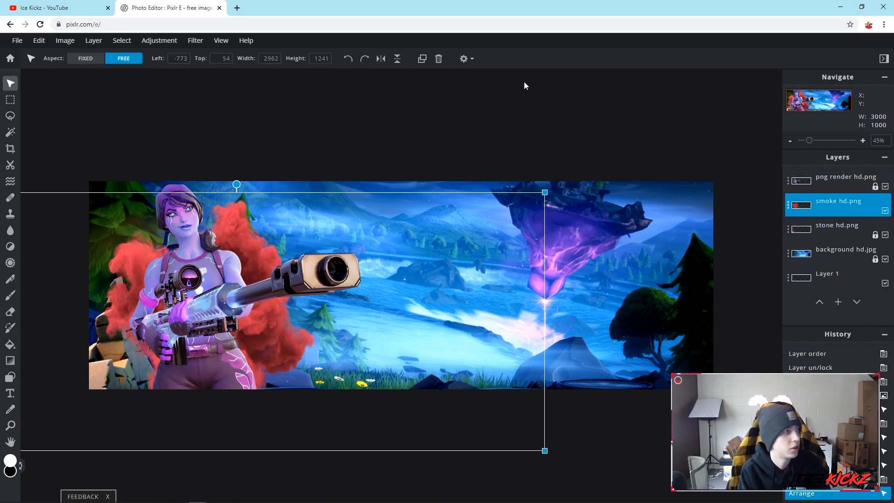
click(168, 41)
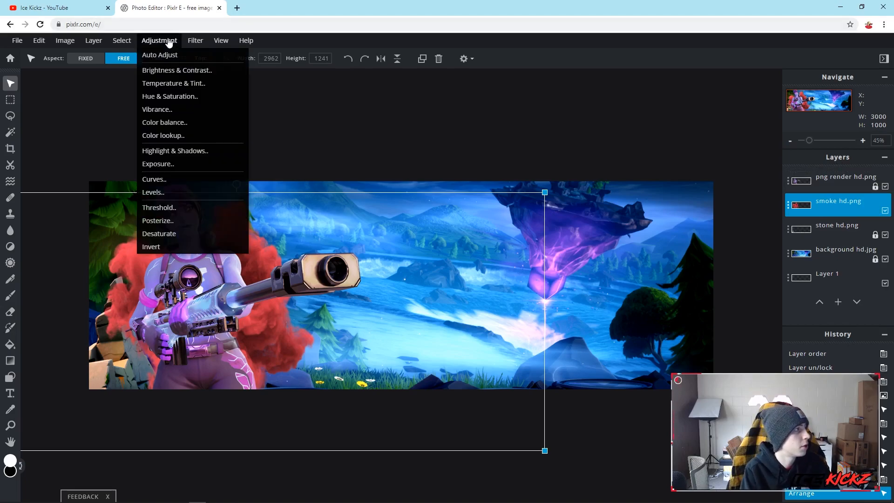
click(188, 96)
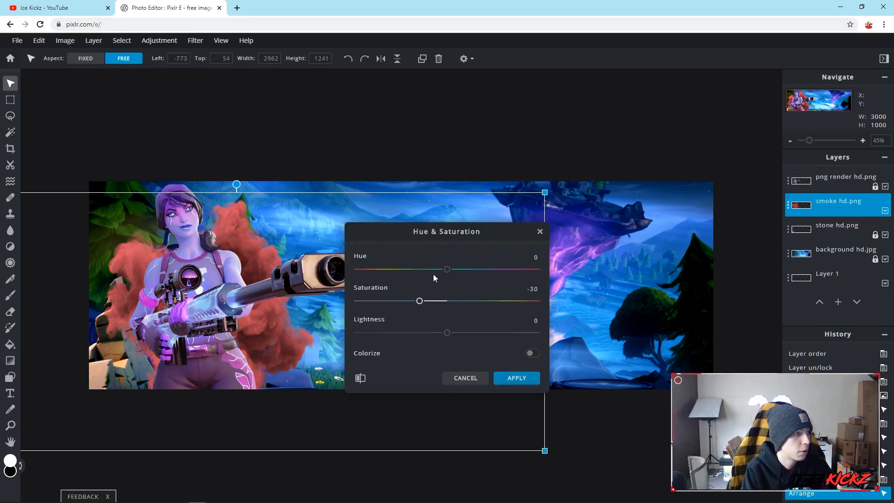
drag(419, 301, 445, 307)
drag(447, 270, 416, 273)
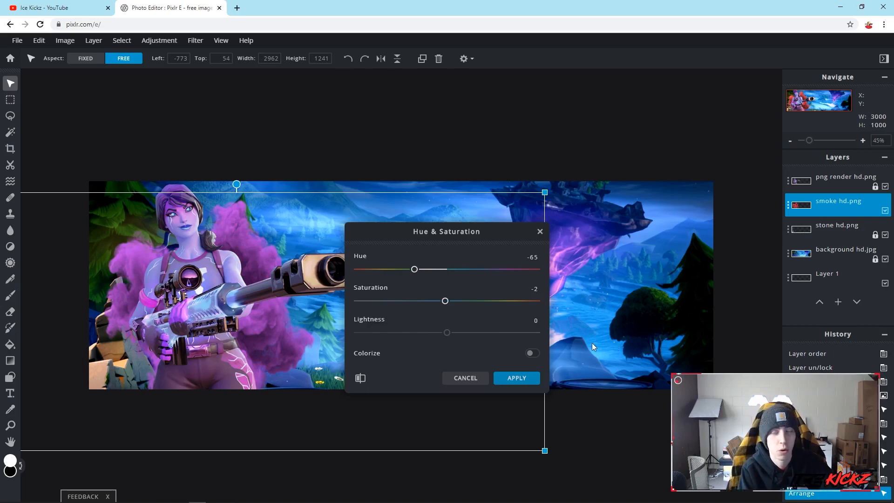
click(529, 383)
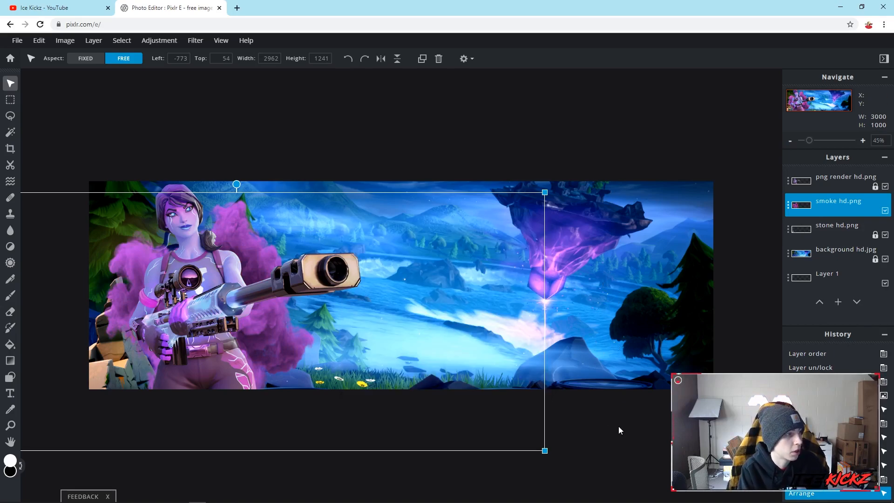
Nudge the smoke to about left -777 px, top 63 px, and set its layer blend mode to Screen.
click(619, 425)
drag(260, 250, 258, 253)
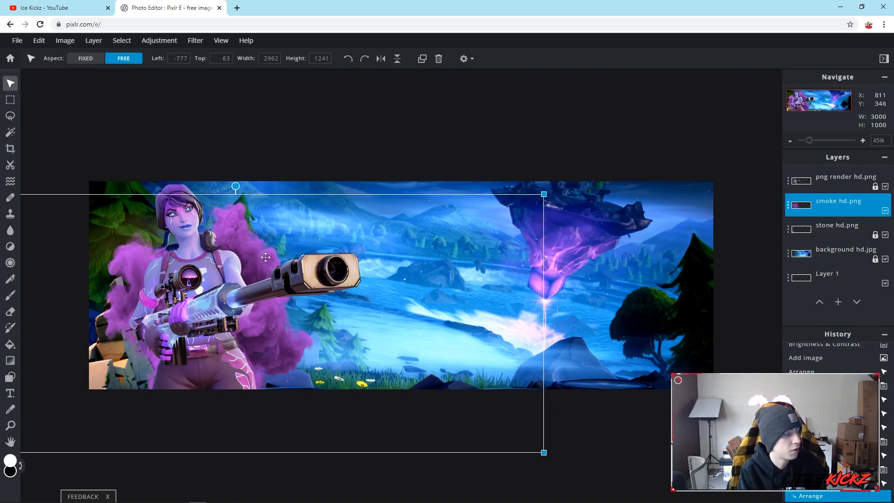
click(792, 207)
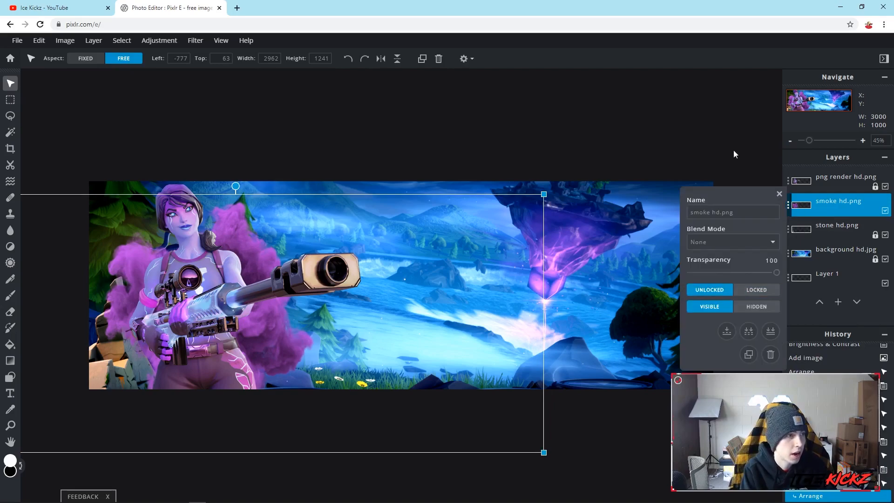
click(756, 243)
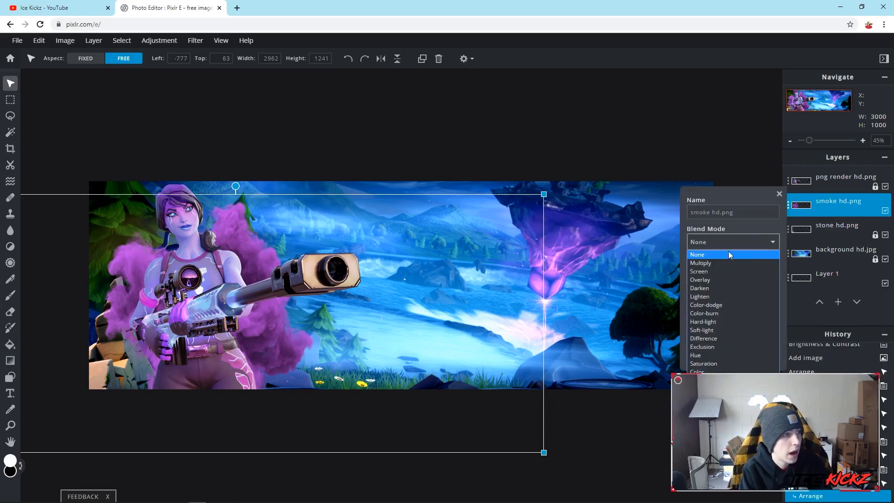
click(710, 272)
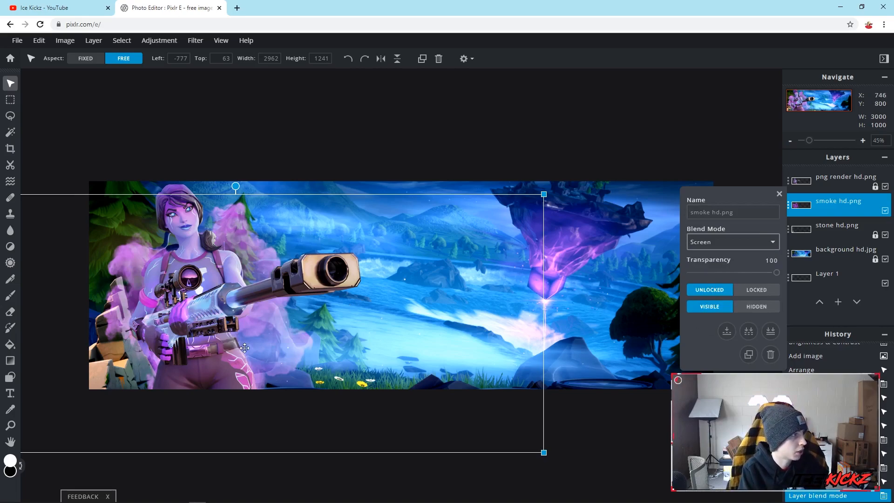
Stretch the smoke upward to a height of about 1286 px and lock its layer.
click(85, 61)
mouse_move(544, 192)
mouse_down()
mouse_move(525, 194)
mouse_move(546, 202)
mouse_move(544, 184)
mouse_up()
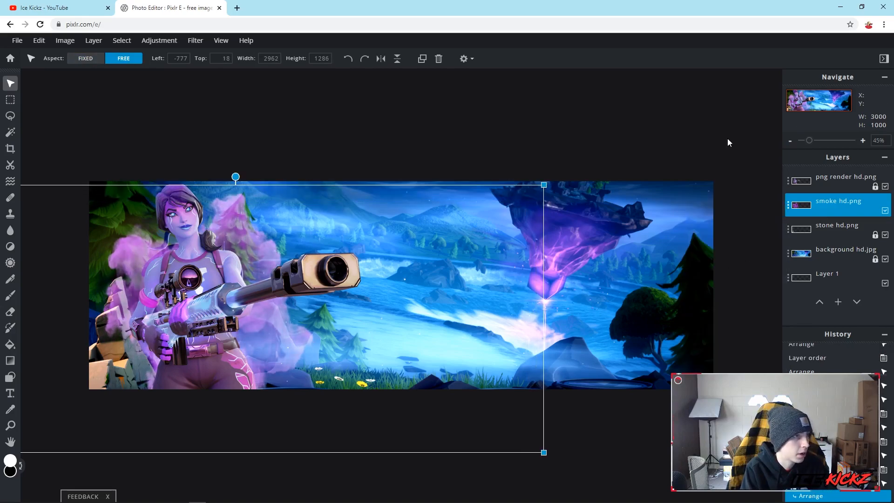
click(797, 203)
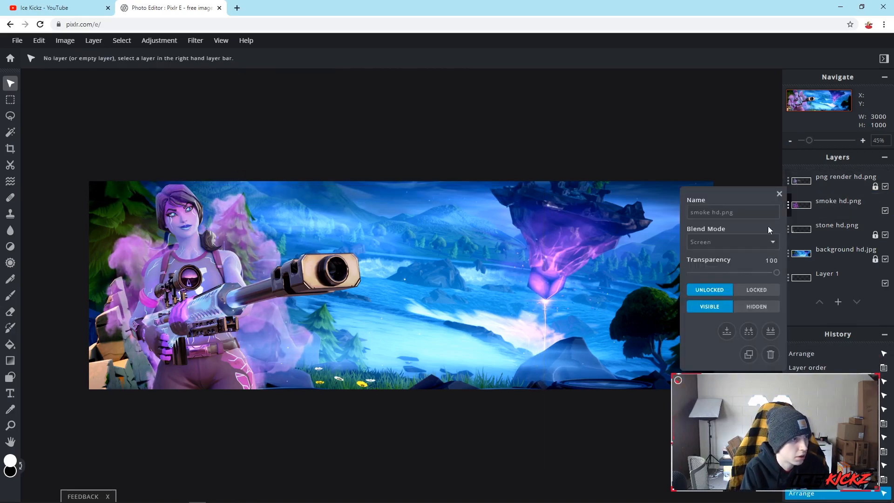
click(756, 290)
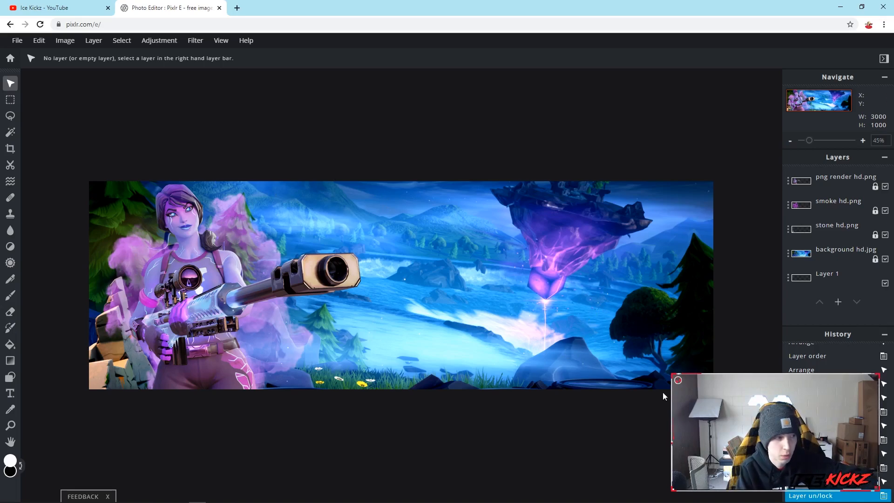
Add the cloud image from the Desktop as a layer and place it along the banner's upper-left edge, at about left -504 px, top -382 px.
click(95, 45)
click(122, 80)
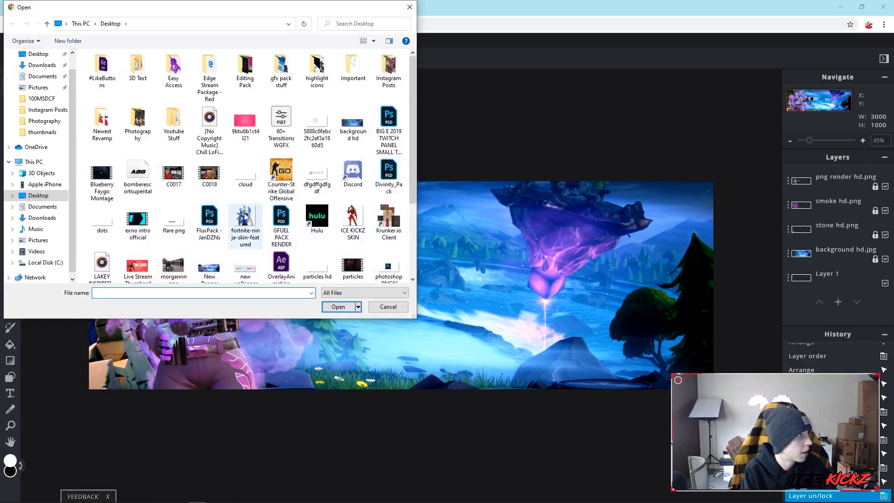
double_click(248, 169)
drag(477, 300, 372, 219)
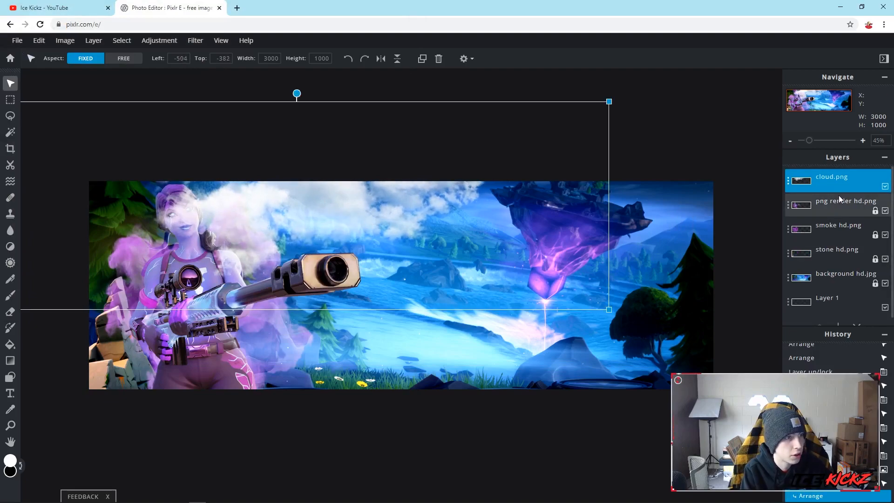
Unlock the png render hd.png layer and move the cloud.png layer directly below it.
mouse_move(818, 184)
mouse_down()
mouse_move(822, 209)
mouse_move(802, 188)
mouse_up()
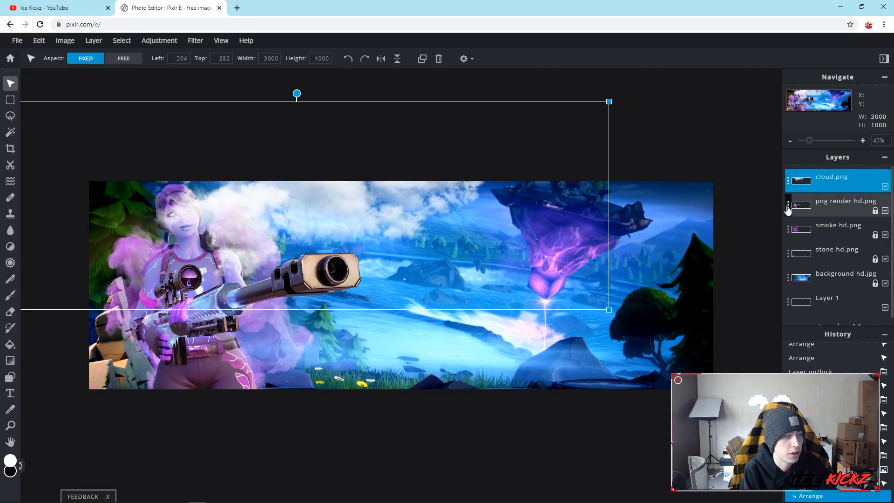
click(787, 206)
click(708, 292)
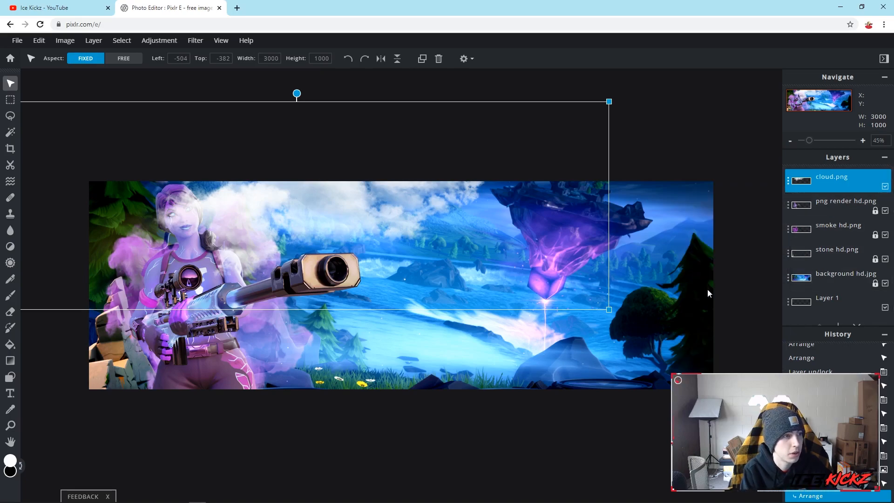
drag(822, 182, 823, 215)
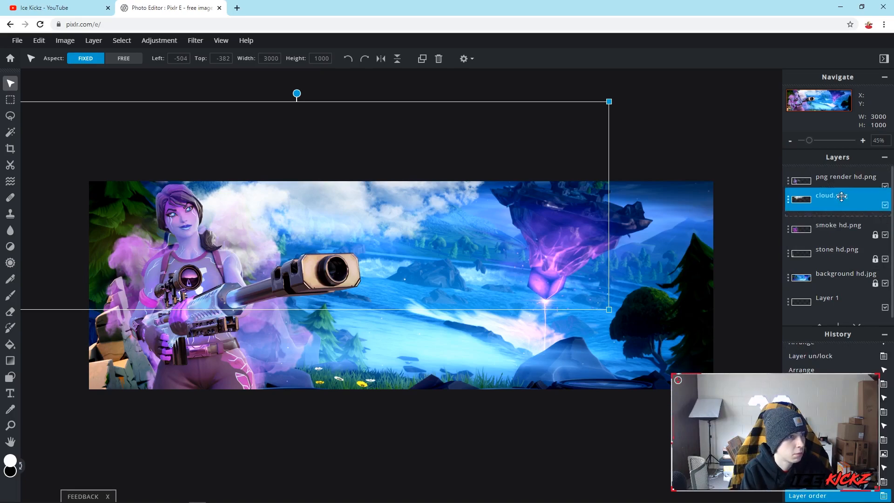
Unlock the smoke hd.png layer and move the cloud.png layer directly below it.
click(788, 229)
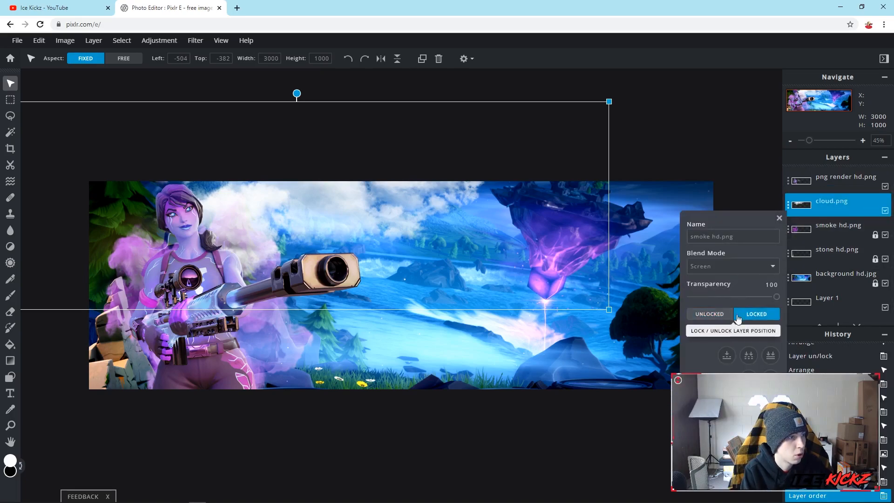
click(717, 315)
drag(816, 205, 809, 231)
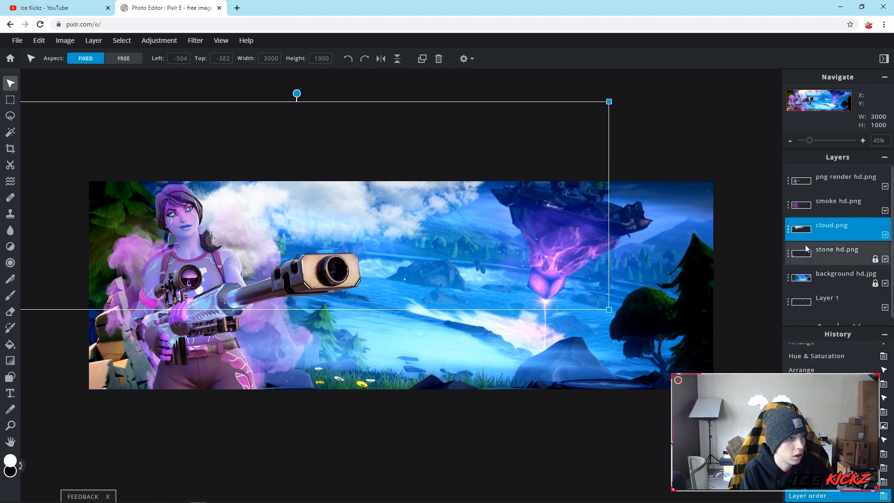
Lock the cloud.png, smoke hd.png and png render hd.png layers in position.
click(797, 219)
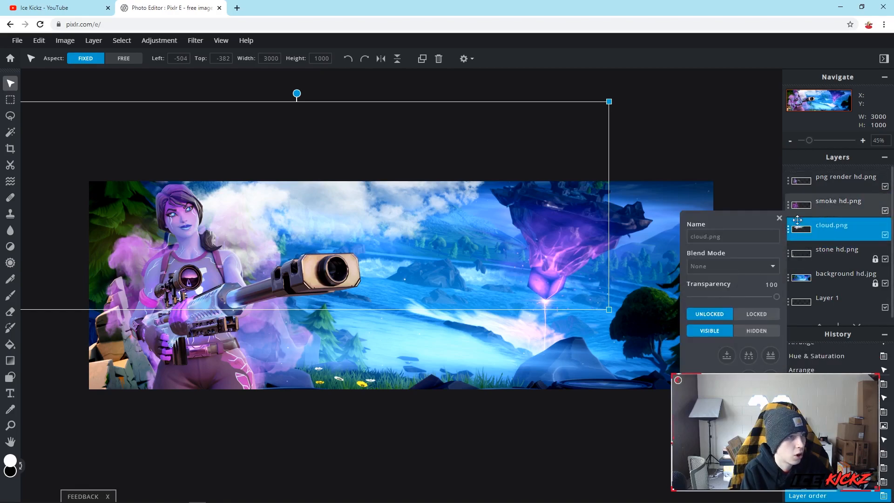
click(756, 315)
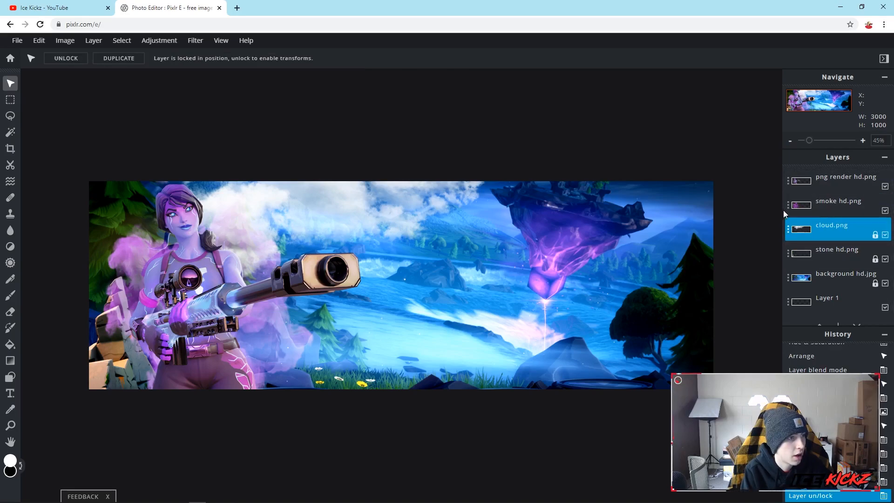
click(789, 205)
click(759, 289)
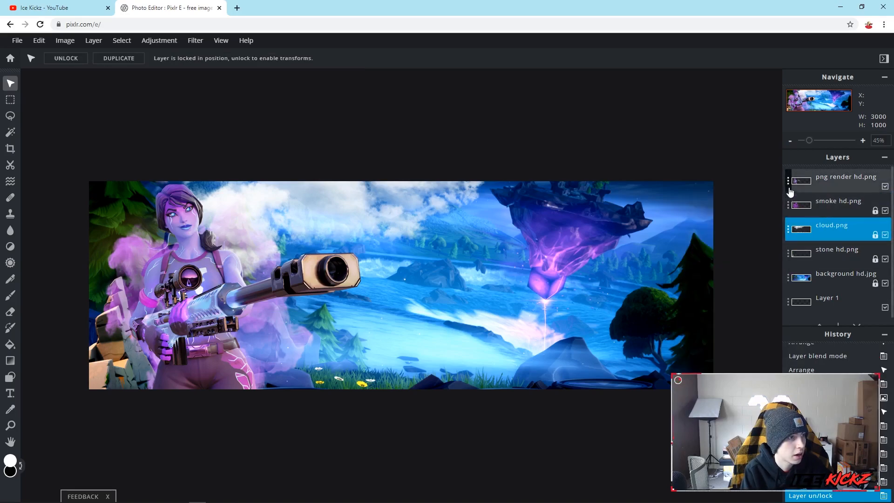
click(788, 181)
click(761, 264)
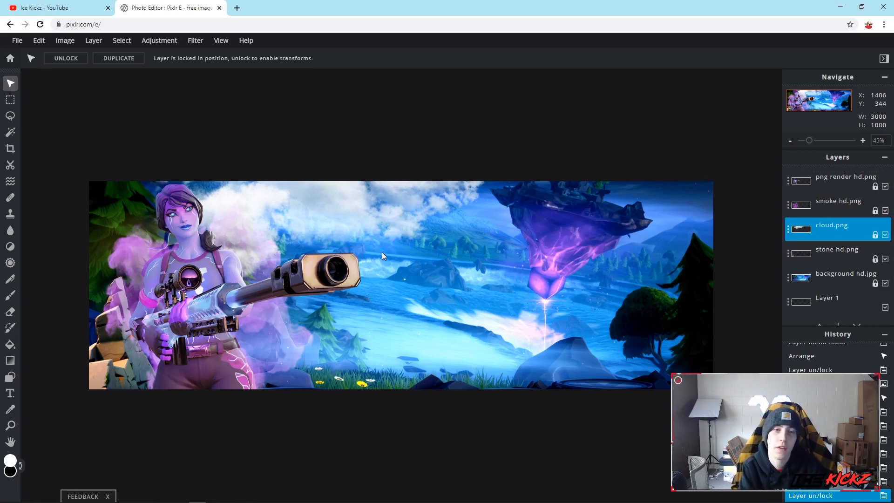
Add the dots image from the Desktop as a layer and place it over the banner's right part.
click(93, 41)
click(123, 83)
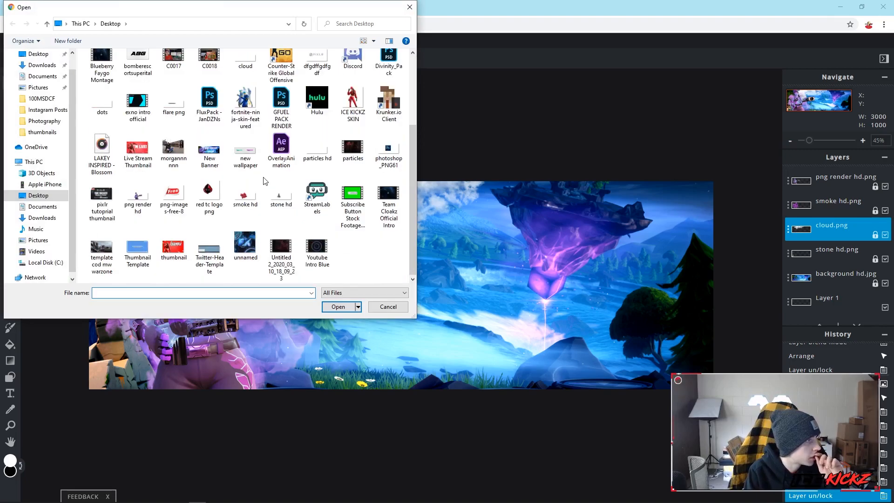
scroll(245, 252, up, 3)
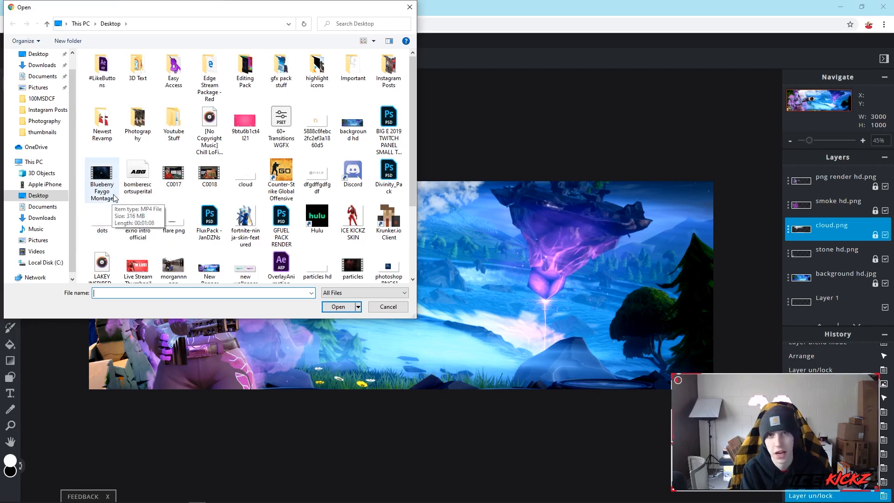
double_click(102, 219)
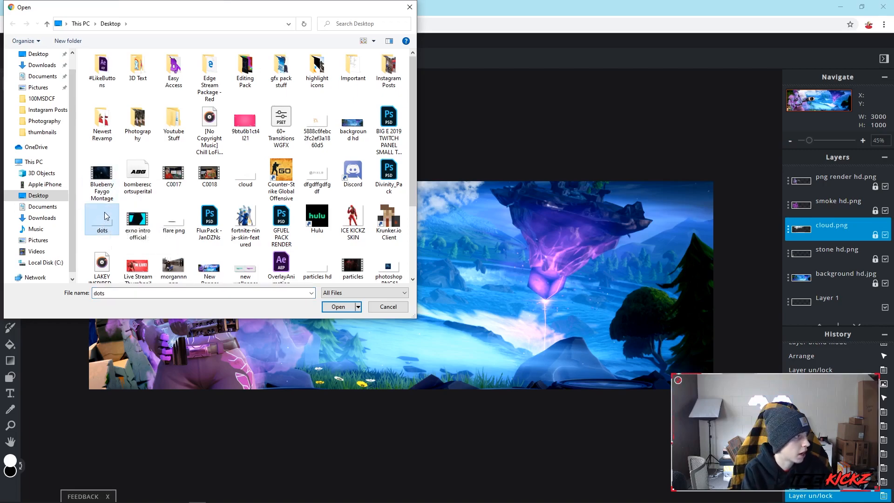
drag(401, 312, 677, 307)
click(684, 125)
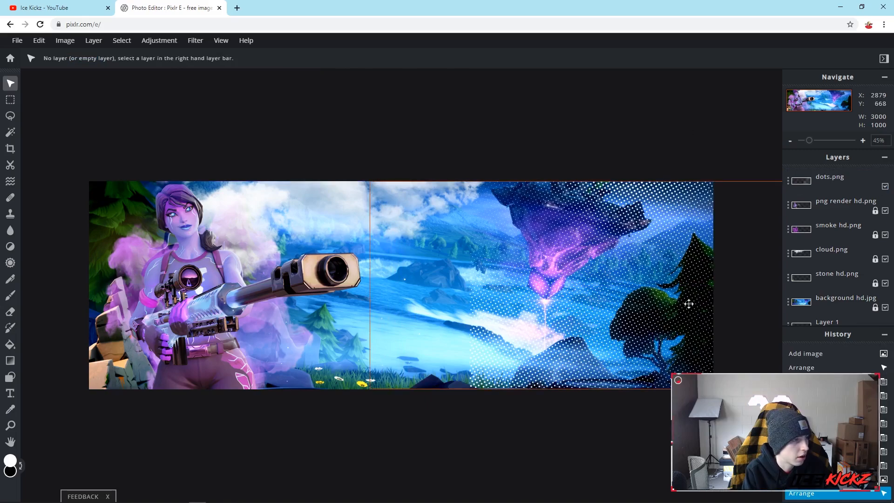
Outline the dots' upper-left area with a polygonal lasso, running diagonally from the pattern's bottom-left corner past the banner's right edge.
right_click(11, 115)
click(12, 119)
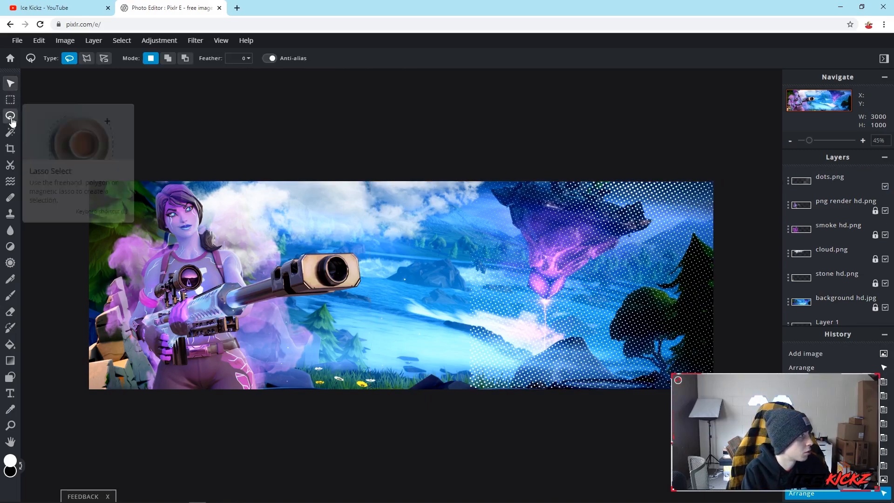
click(87, 58)
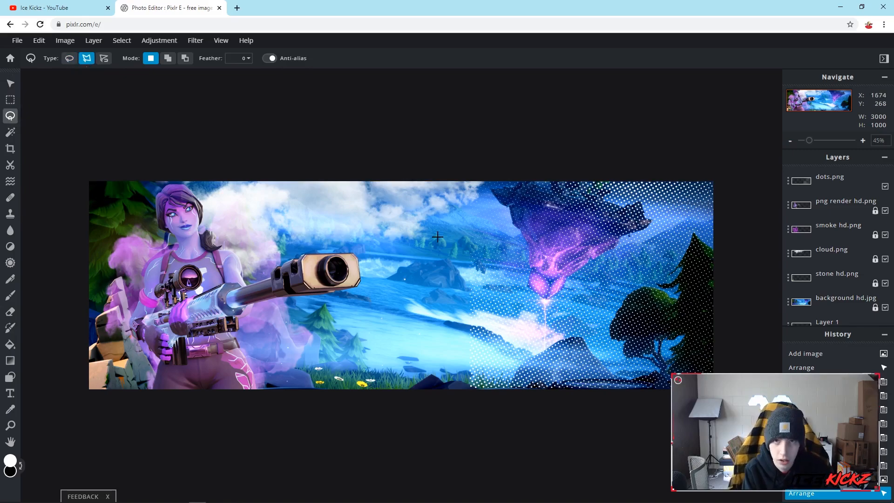
click(465, 391)
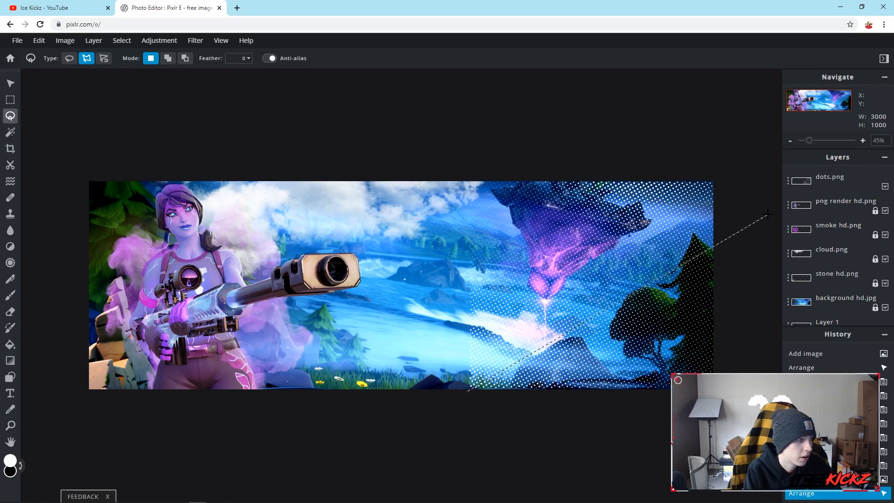
click(751, 133)
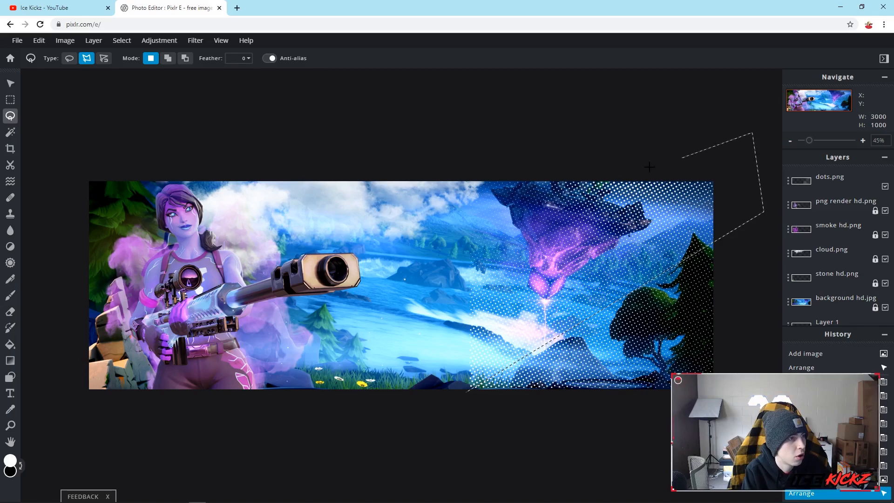
click(450, 161)
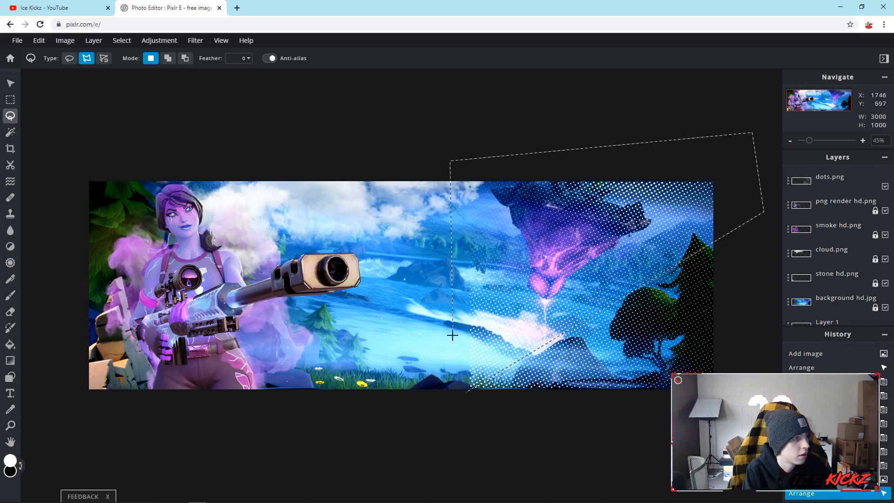
click(465, 391)
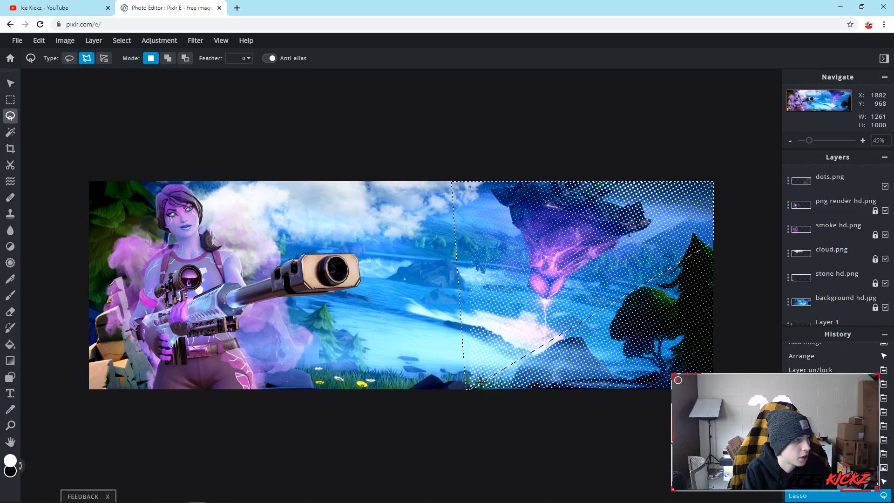
Erase the selected area from the dots.png layer and deselect.
click(841, 182)
key(Delete)
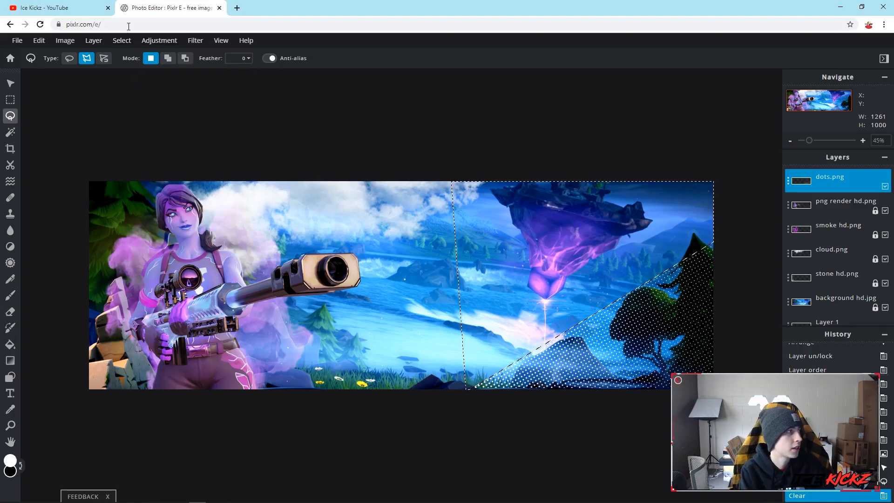
click(122, 40)
click(125, 81)
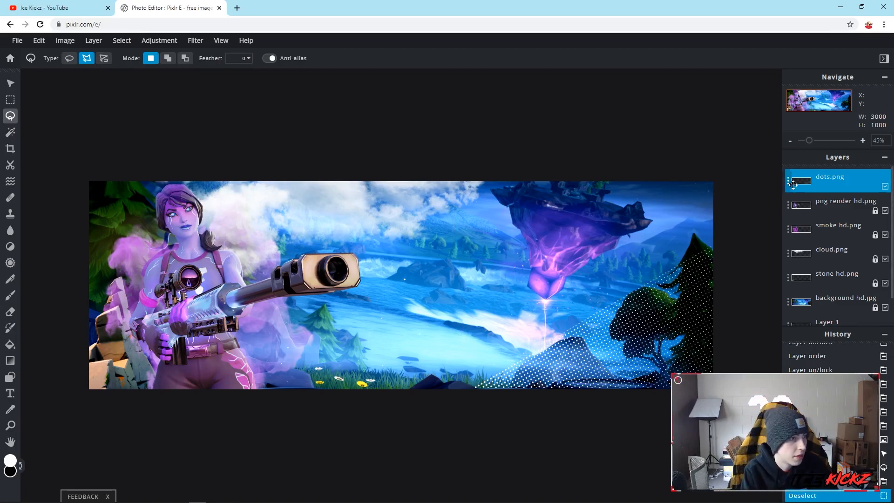
Set the dots.png layer's blend mode to Overlay and lock the layer.
click(11, 84)
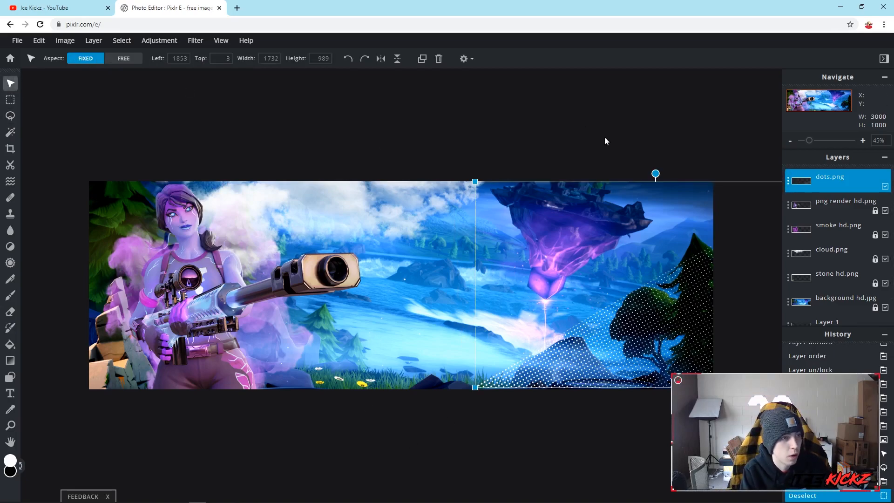
click(788, 188)
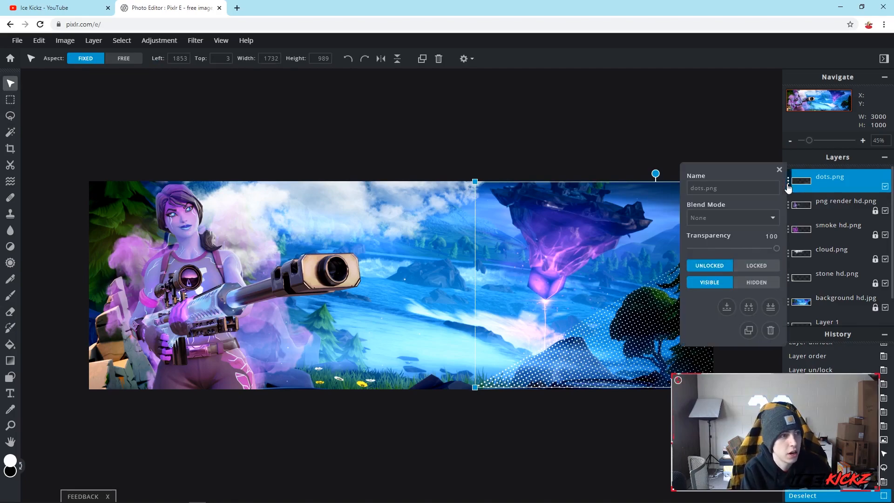
click(767, 227)
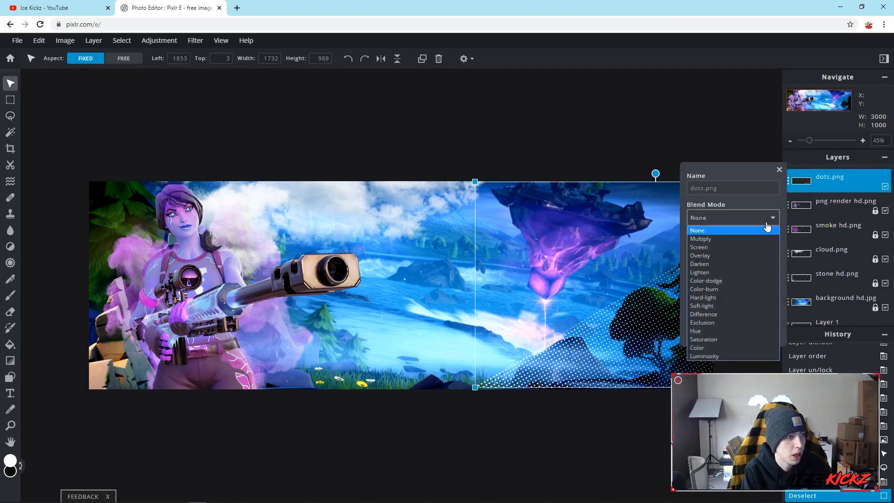
click(720, 247)
click(753, 215)
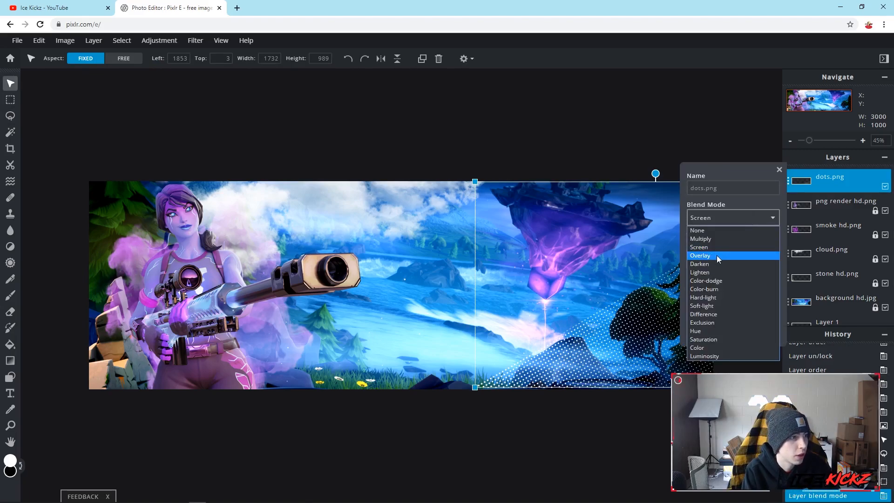
click(717, 257)
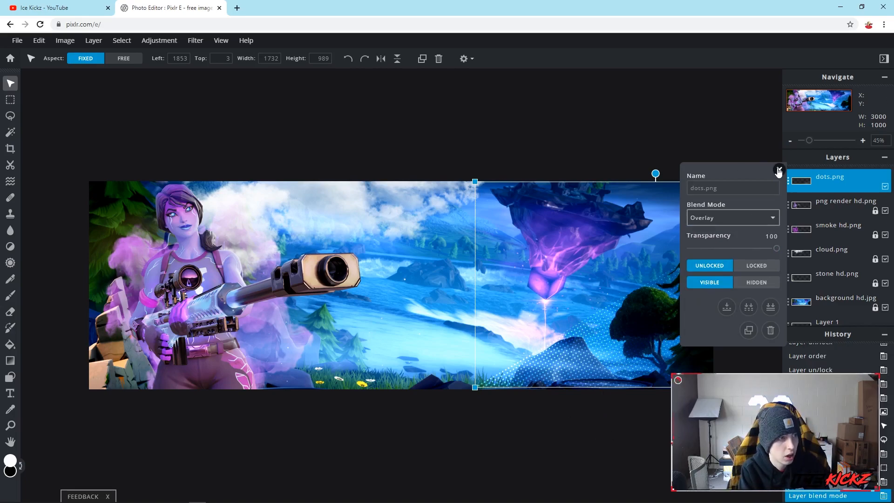
click(756, 266)
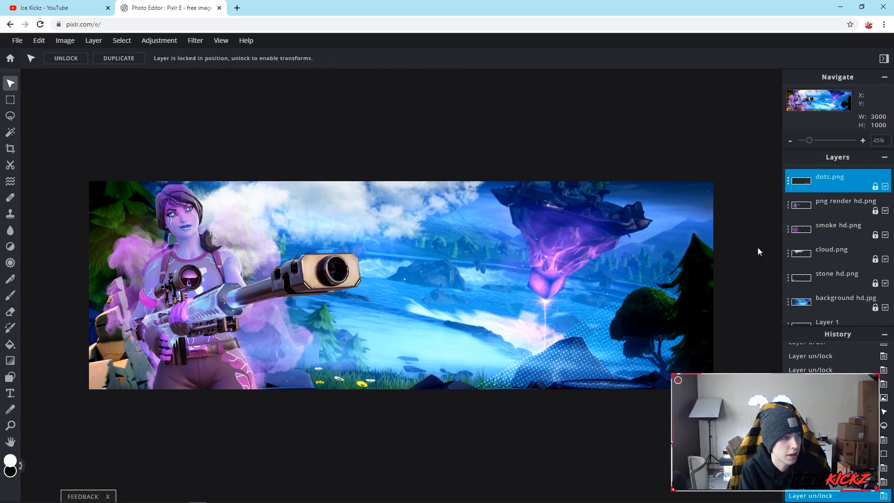
click(787, 181)
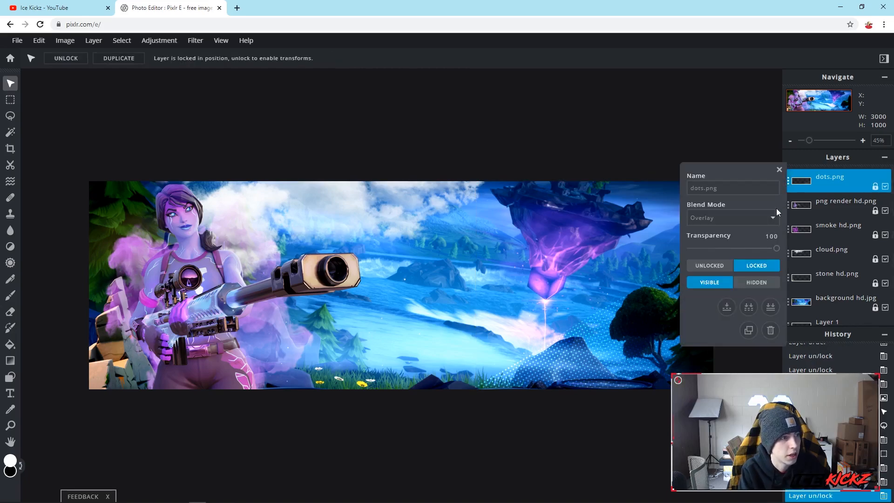
click(776, 169)
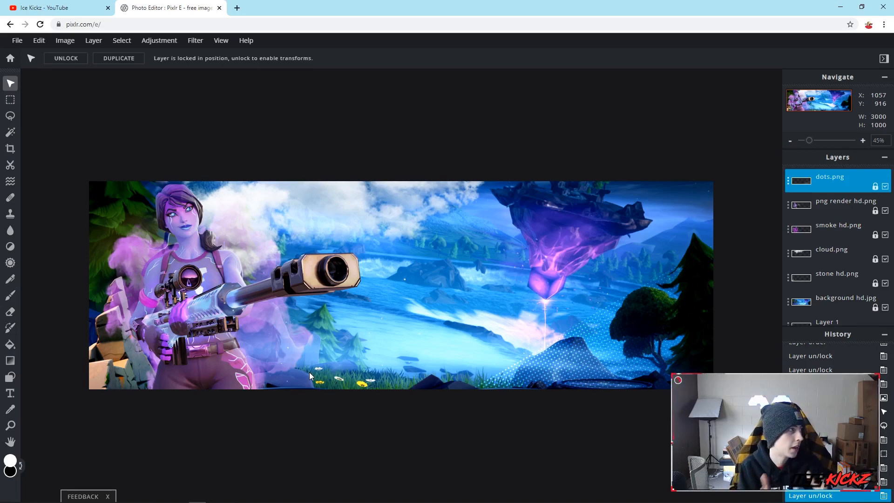
Add a new text layer reading "ICE KICKZ" to the banner.
click(10, 393)
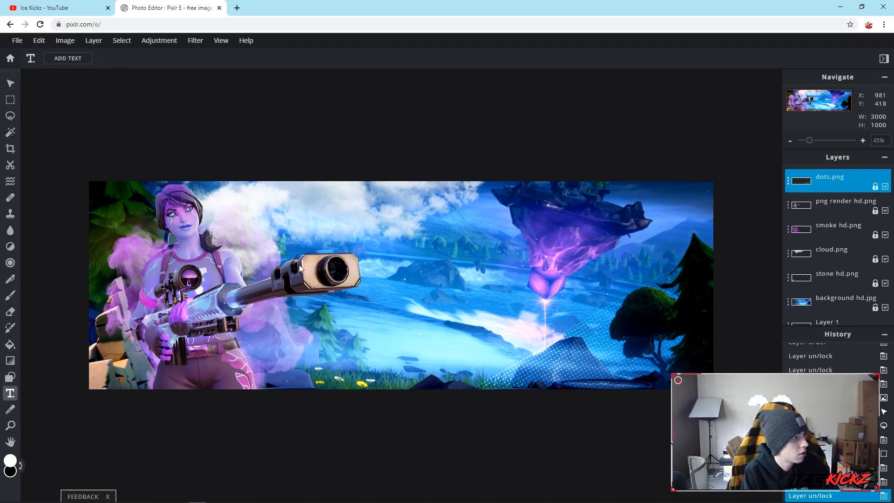
click(403, 274)
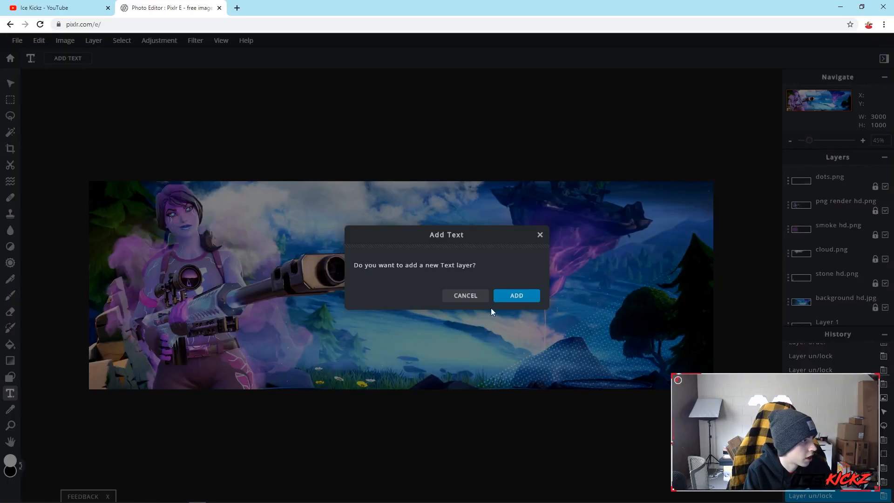
click(522, 302)
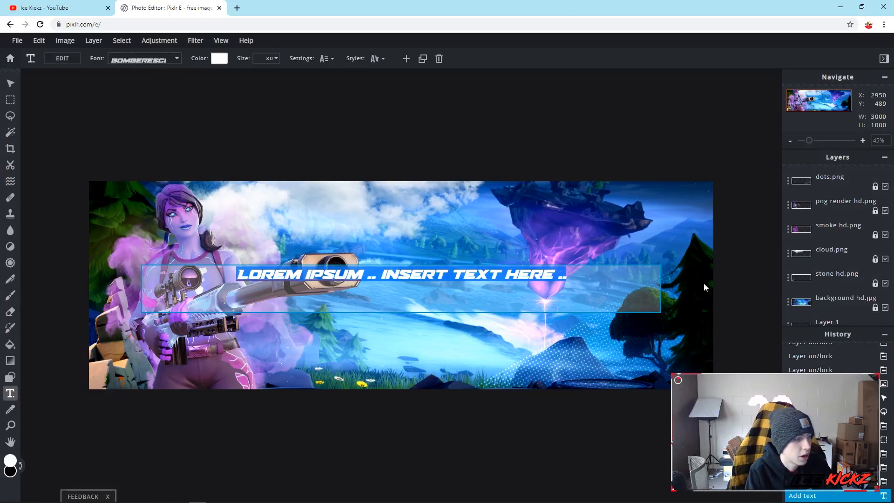
text(ICER)
key(BackSpace)
text(KICKZ)
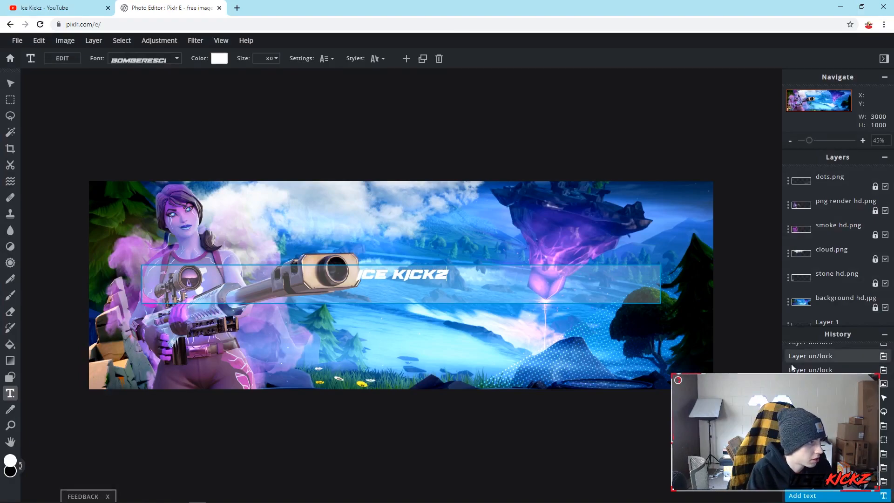
click(555, 262)
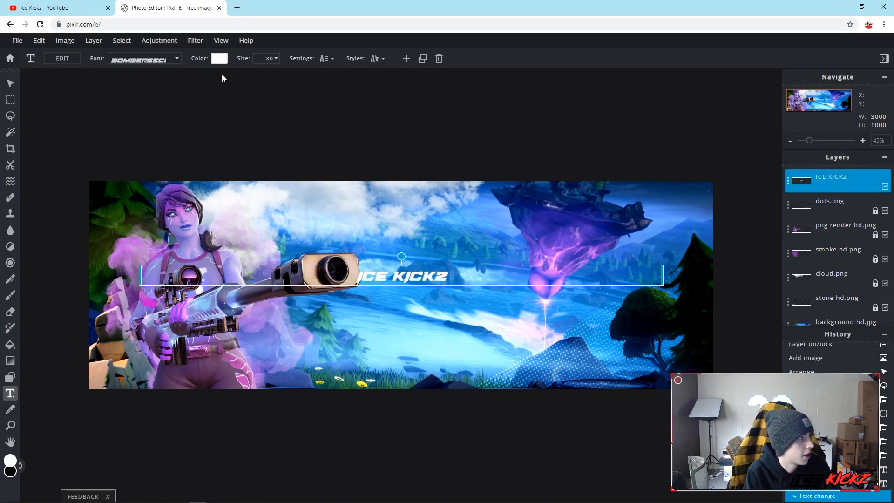
Enlarge the ICE KICKZ text to size 361 and move it up and right, so it starts at the gun's muzzle.
click(272, 59)
drag(206, 78, 228, 82)
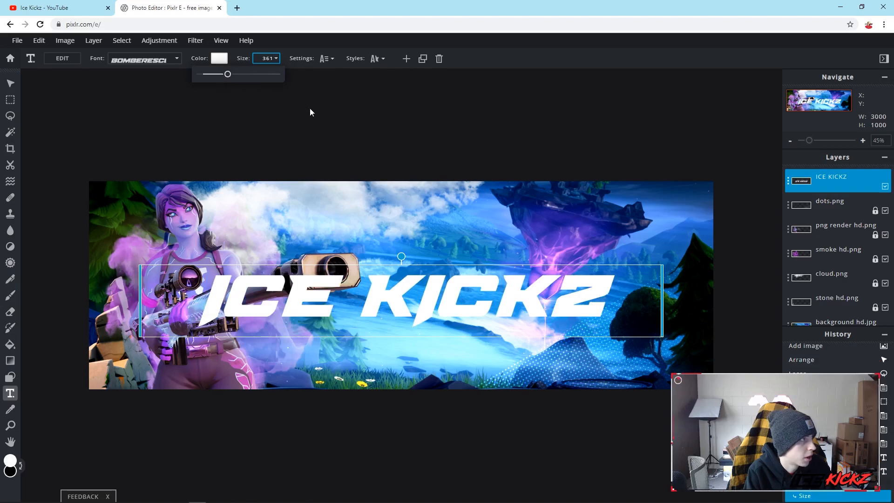
click(309, 108)
drag(536, 262, 614, 241)
Unlock the png render hd.png layer and select it.
click(779, 230)
click(787, 229)
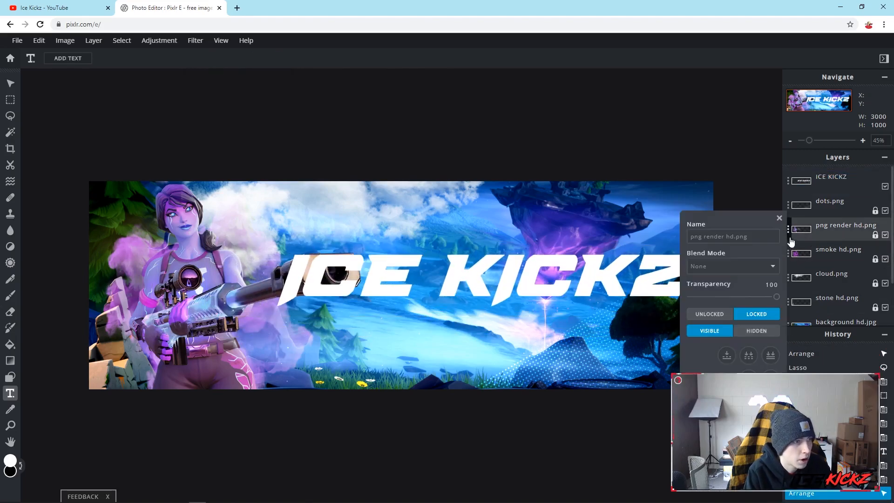
click(713, 313)
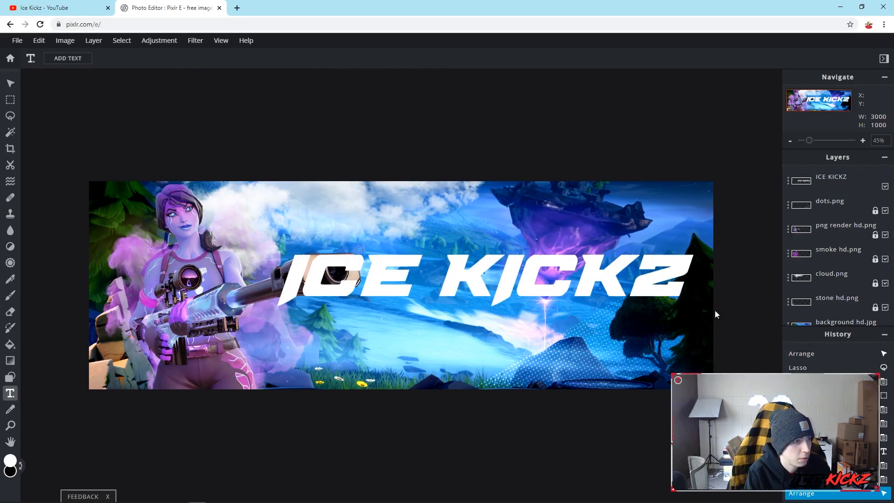
click(845, 233)
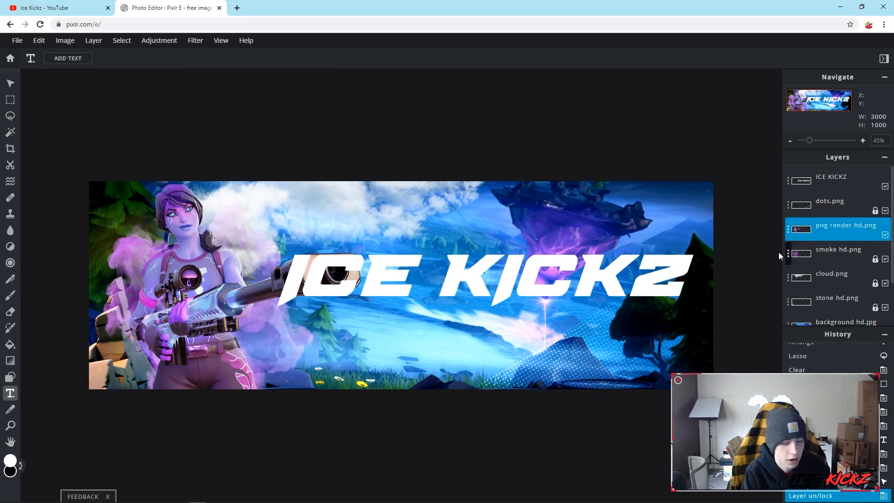
Nudge the png render hd.png character layer straight down to a top offset of 83 px.
click(9, 83)
key(Down)
key(Down)
key(Down)
key(Down)
key(Down)
key(Down)
key(Down)
key(Down)
key(Down)
key(Down)
key(Down)
key(Down)
key(Down)
key(Down)
key(Down)
key(Down)
key(Down)
key(Down)
key(Down)
key(Down)
key(Down)
key(Down)
key(Down)
key(Down)
key(Down)
key(Down)
key(Down)
key(Down)
key(Down)
key(Down)
key(Down)
key(Down)
key(Down)
key(Down)
key(Down)
key(Down)
key(Down)
key(Down)
key(Down)
key(Down)
key(Down)
key(Down)
key(Down)
key(Down)
key(Down)
key(Down)
key(Down)
key(Down)
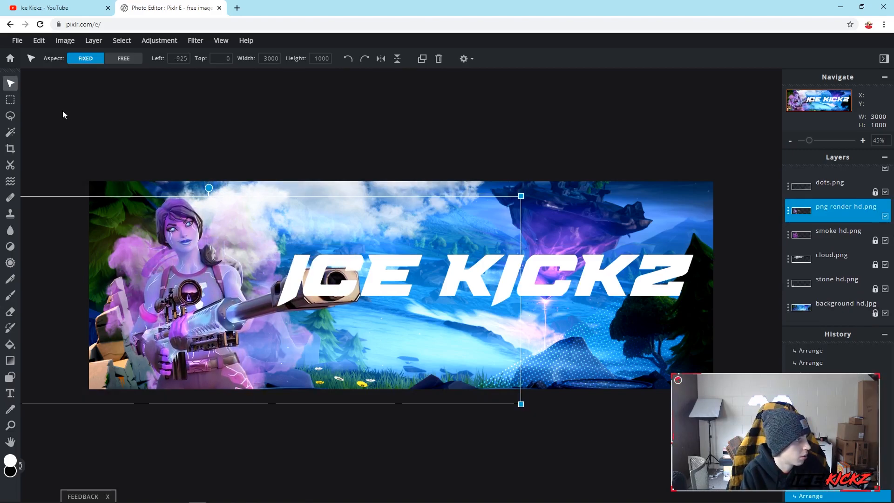
key(Down)
key(Down)
key(Down)
key(Down)
key(Down)
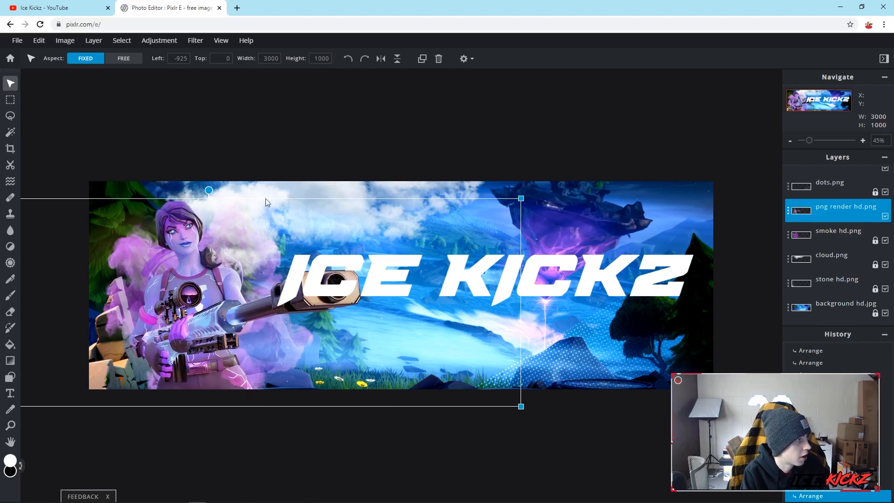
click(265, 198)
click(182, 274)
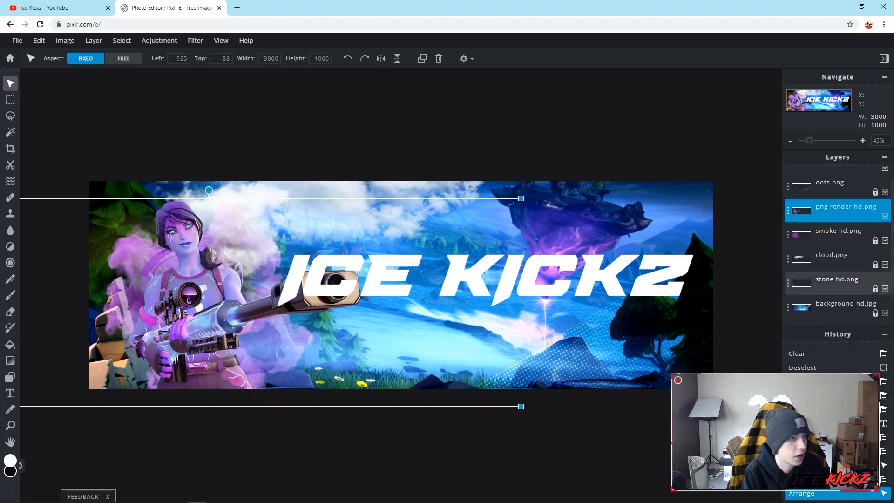
Raise the contrast of the png render hd.png character layer to 50.
click(163, 42)
click(167, 69)
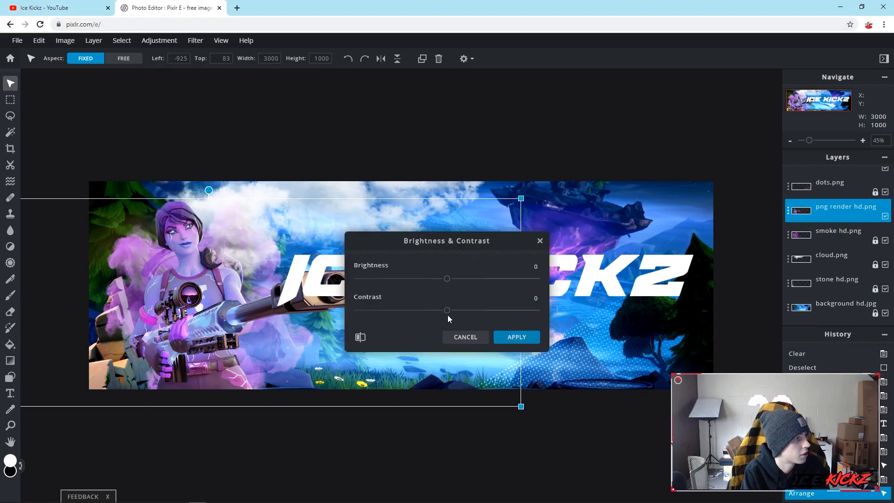
drag(446, 310, 492, 311)
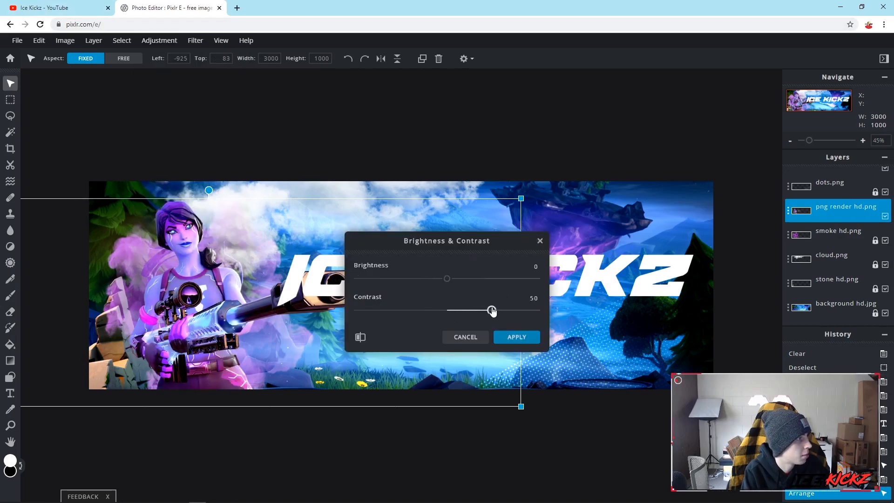
click(516, 336)
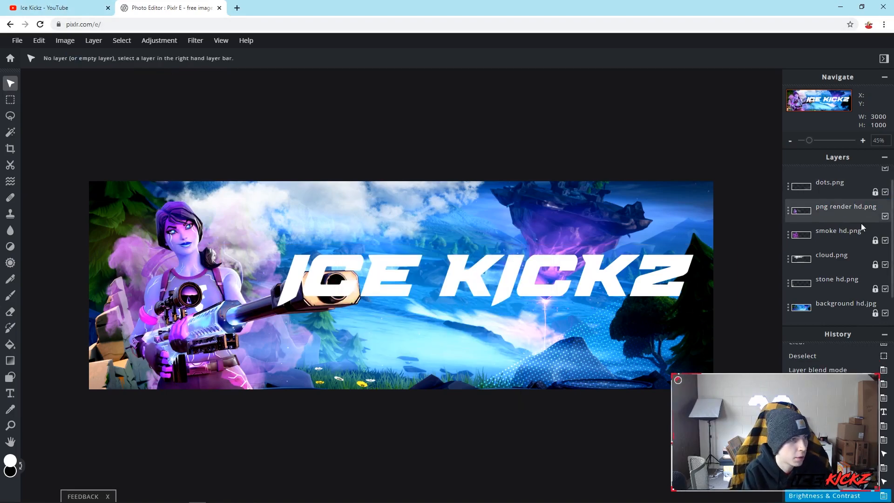
Rasterize the ICE KICKZ text layer.
scroll(837, 279, down, 1)
scroll(836, 209, up, 2)
click(838, 182)
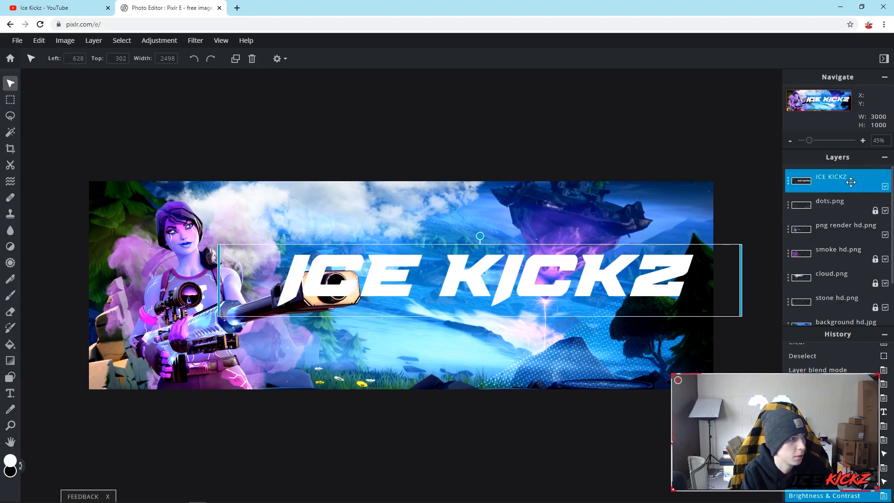
click(95, 42)
click(135, 135)
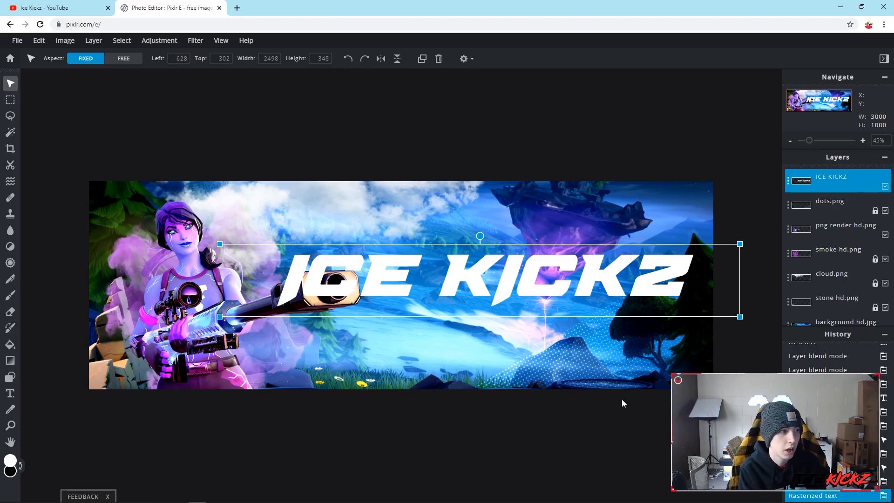
Stretch the ICE KICKZ title taller without fixed proportions and tilt it so it slopes upward to the right above the gun.
drag(592, 276, 558, 247)
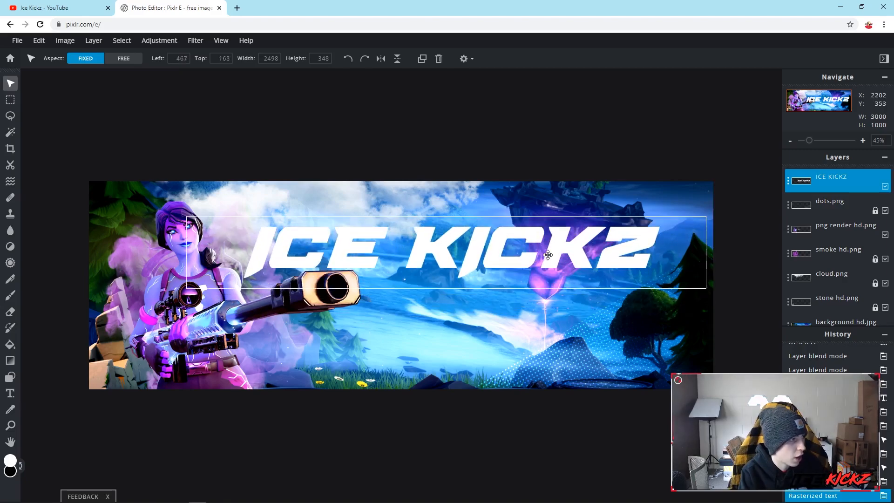
click(124, 59)
drag(706, 216, 705, 196)
drag(554, 227, 601, 243)
drag(494, 204, 489, 205)
drag(518, 254, 501, 230)
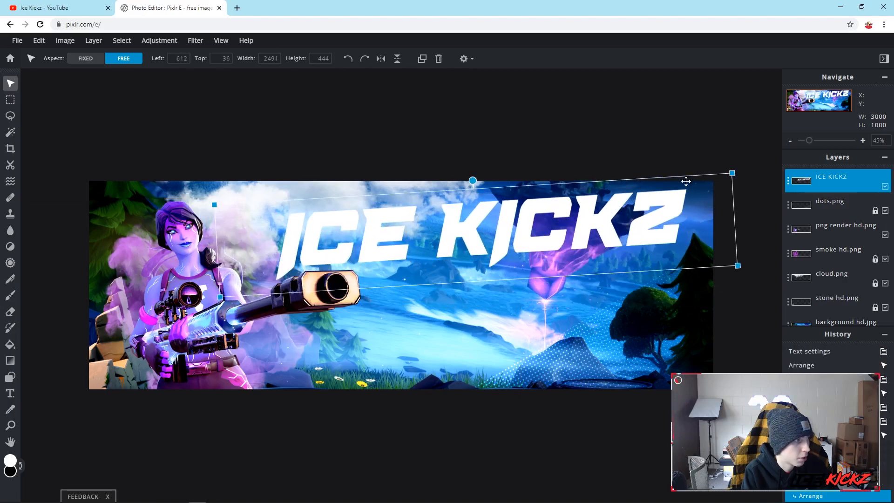
Fine-tune the ICE KICKZ title's tilt and shift it slightly to about left 848, top 66.
click(478, 180)
click(515, 231)
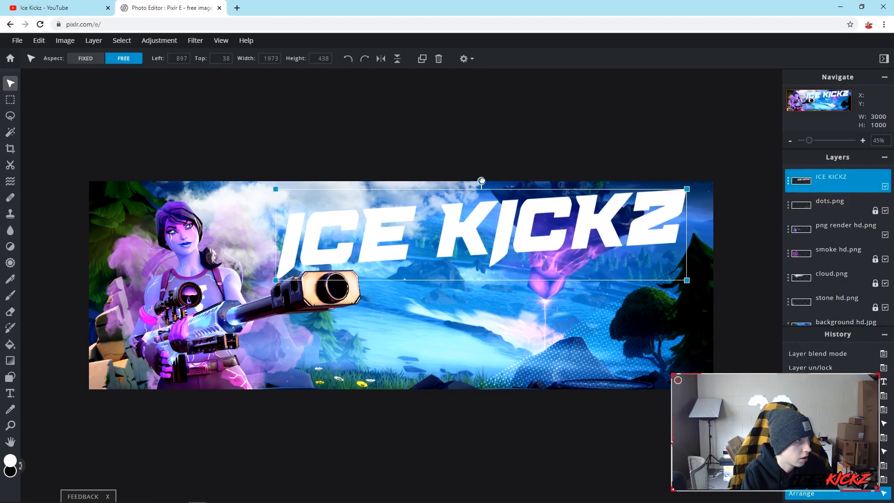
drag(479, 181, 482, 181)
drag(499, 224, 489, 228)
click(650, 339)
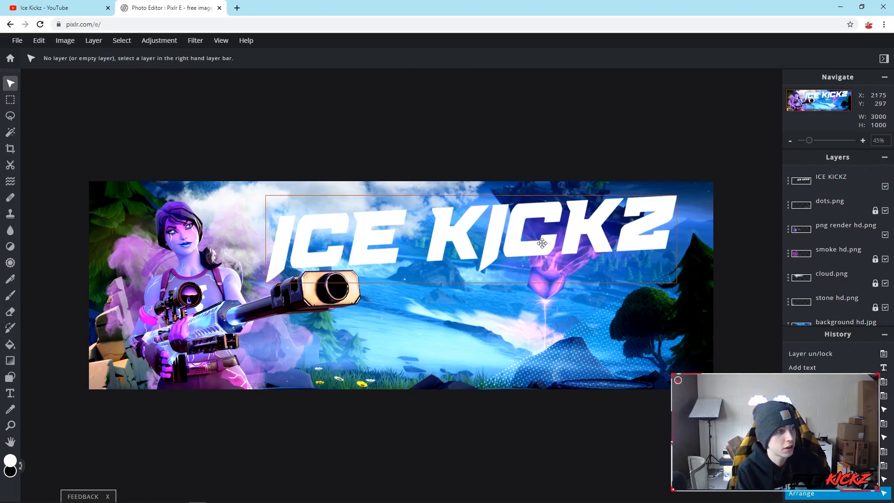
drag(541, 267, 541, 277)
click(39, 41)
click(48, 57)
click(433, 131)
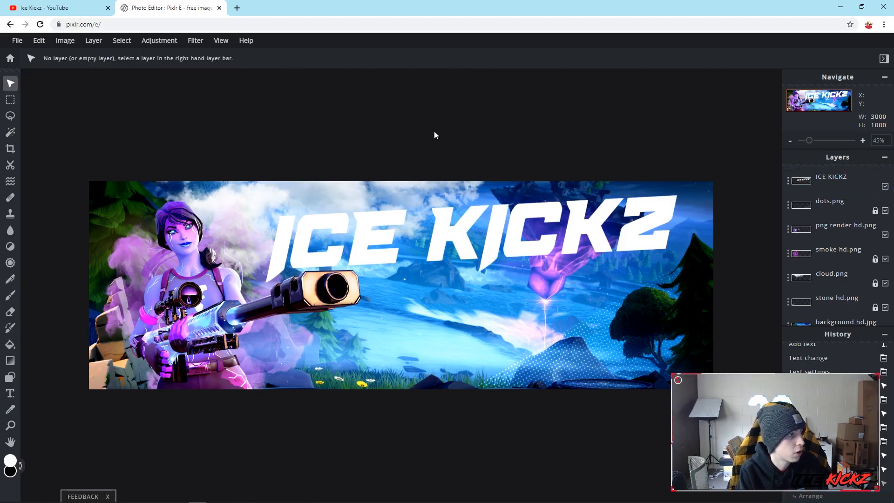
Start a Glow filter on the ICE KICKZ layer and set its colour to a light purple sampled from the character.
click(862, 182)
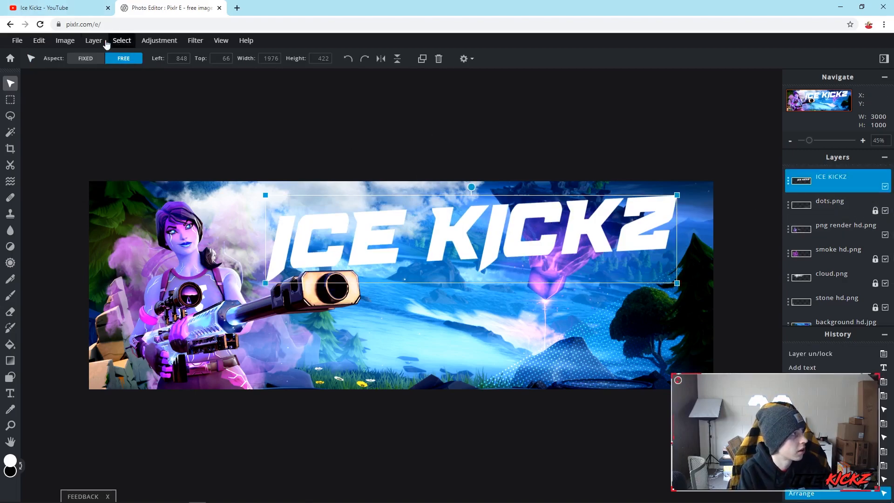
click(158, 41)
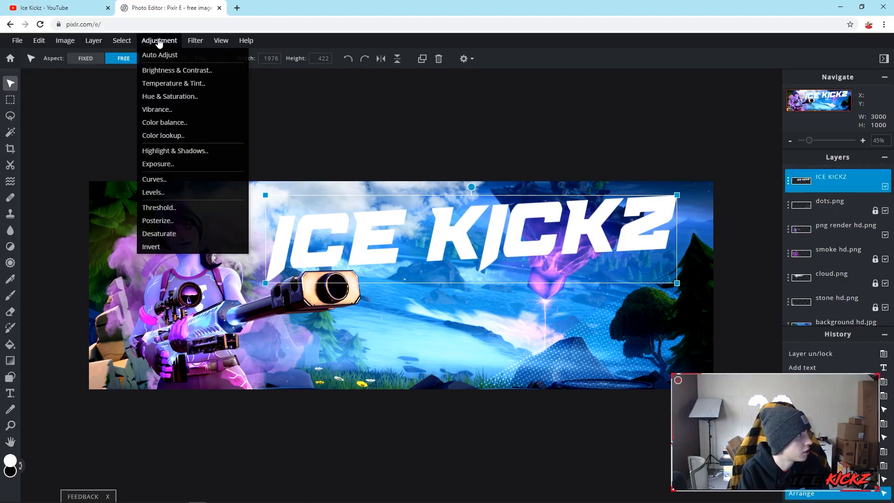
mouse_move(195, 41)
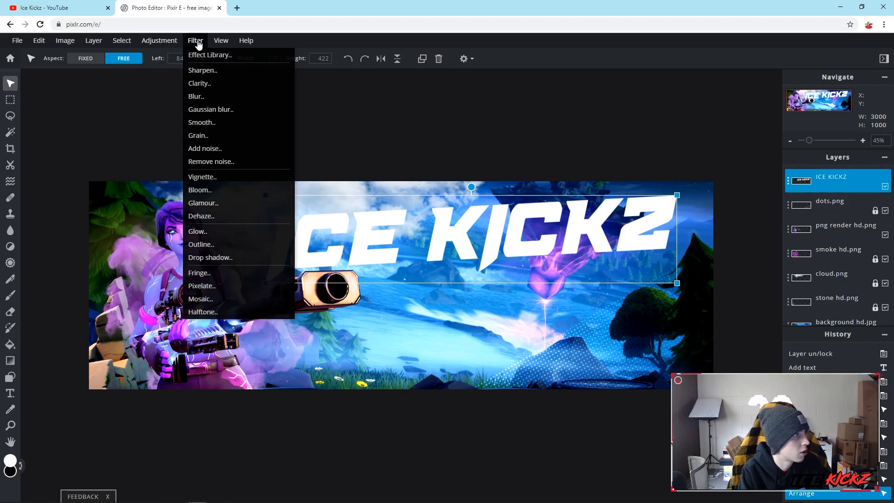
click(226, 232)
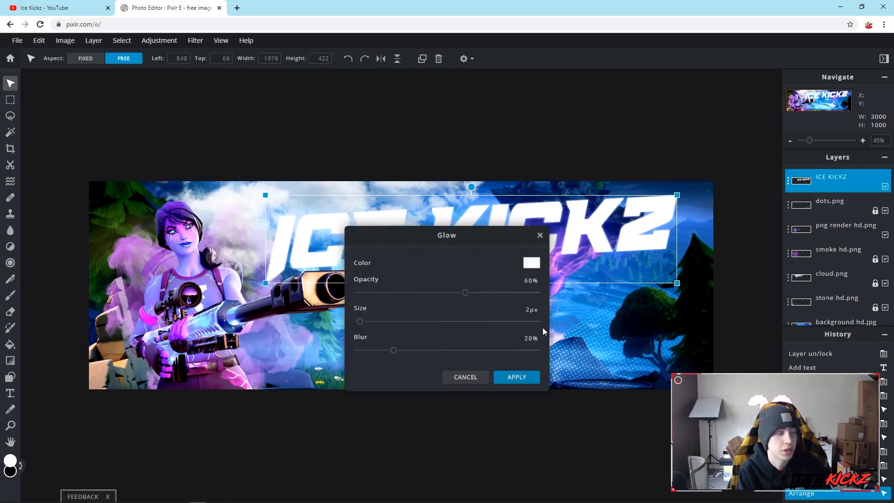
click(531, 263)
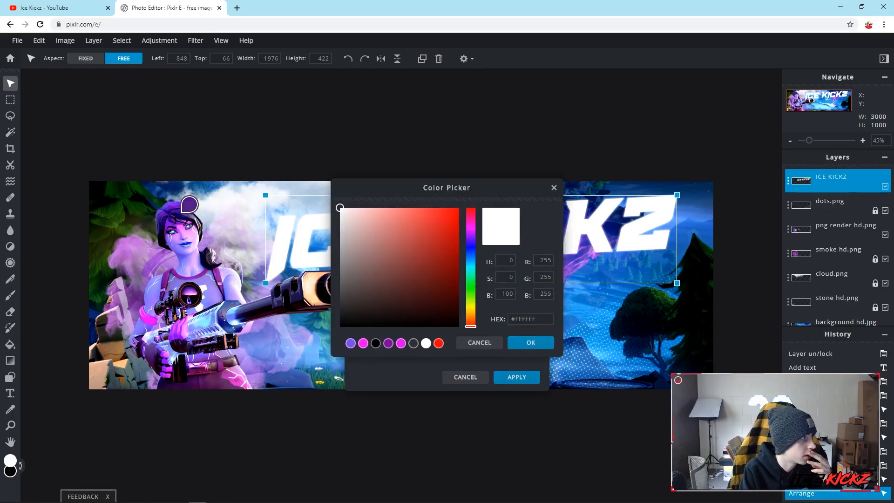
click(171, 274)
click(531, 345)
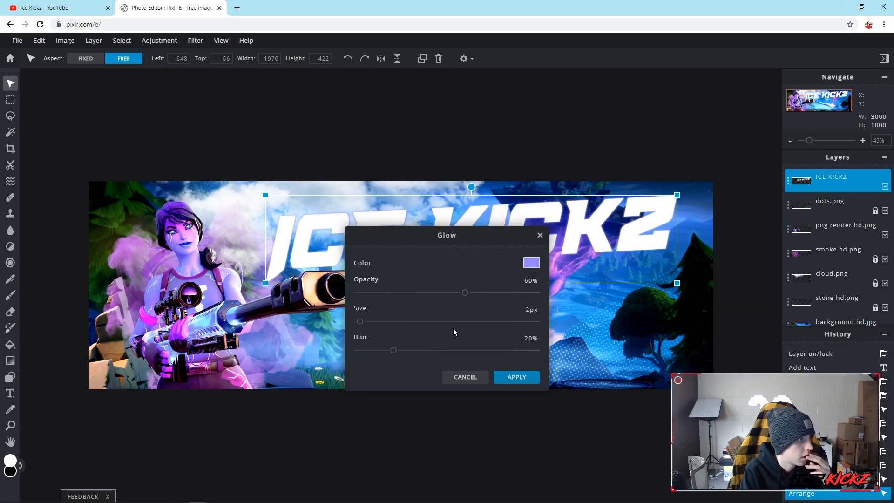
Increase the glow's size, adjust its opacity, raise its blur to the maximum and apply it to the ICE KICKZ title.
drag(360, 321, 442, 292)
click(459, 293)
drag(394, 350, 539, 353)
click(516, 377)
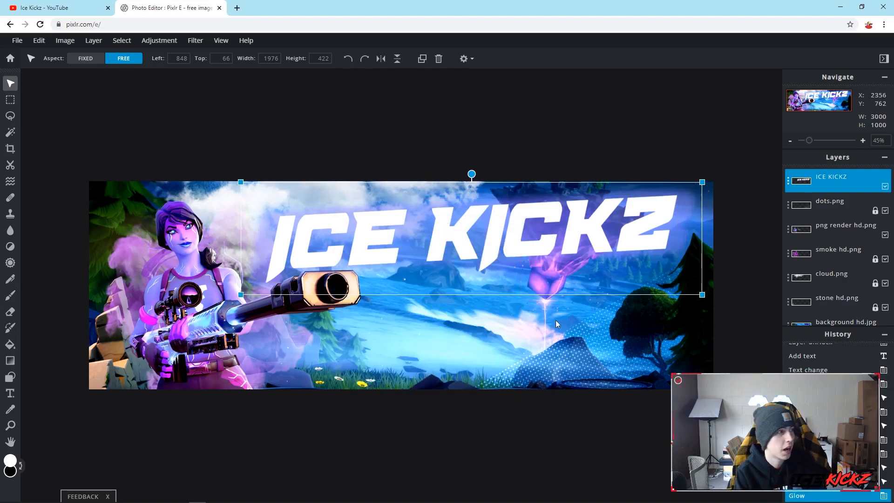
click(637, 413)
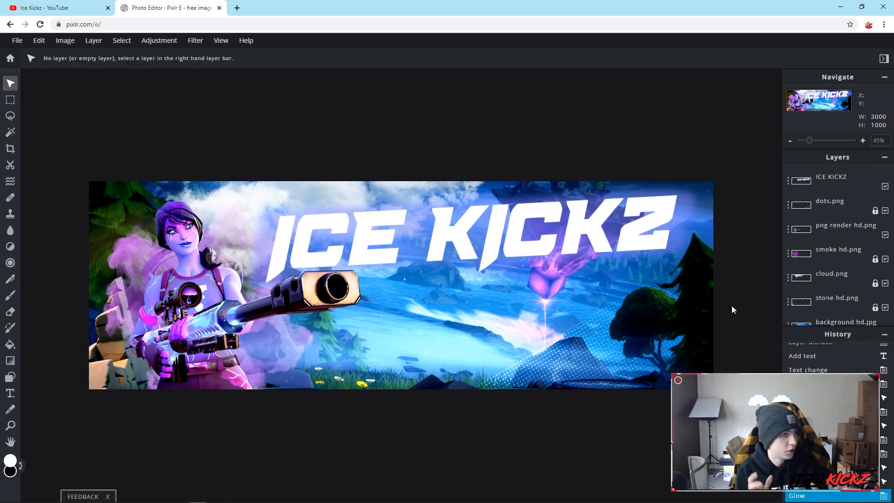